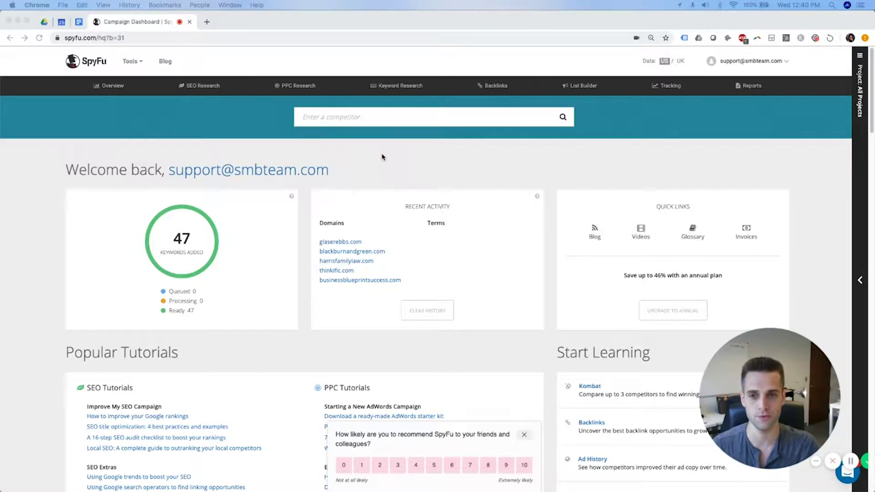
- Leave the SpyFu competitor search ready and open a new Google tab beside it
click(376, 116)
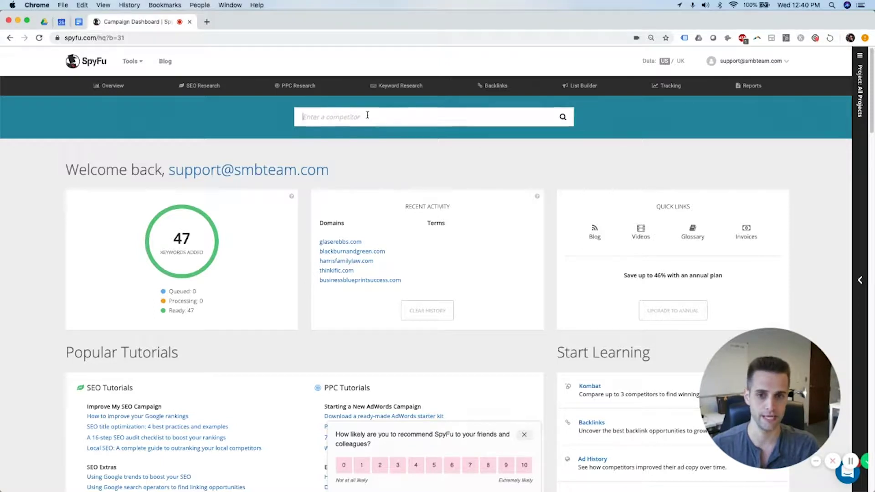
click(367, 115)
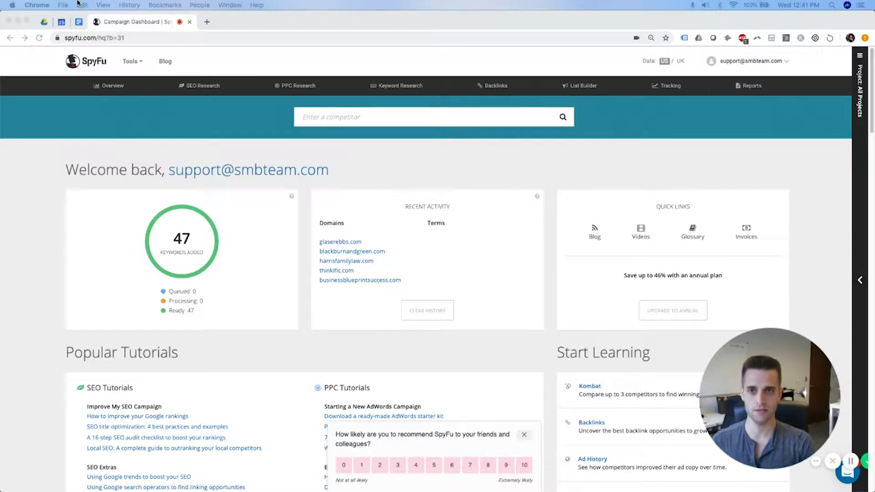
click(206, 22)
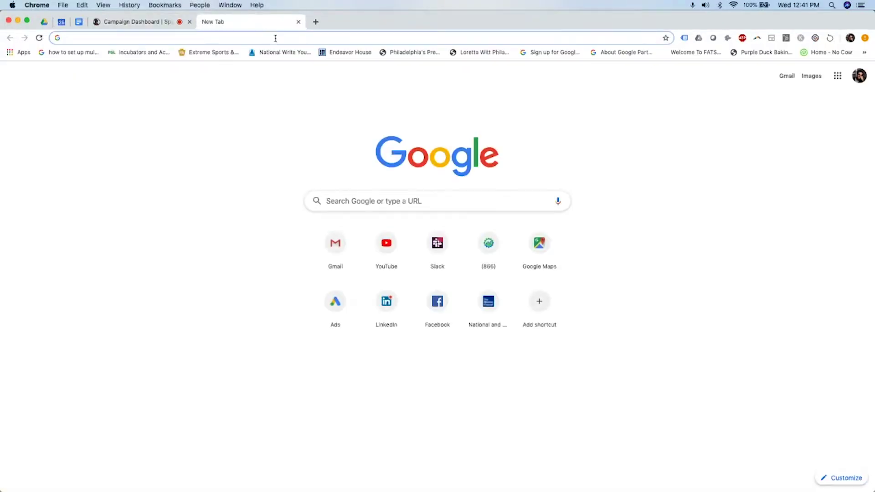
- Search Google for 'personal injury lawyer philadelphia' and scroll down to the Munley Law result
text(pers)
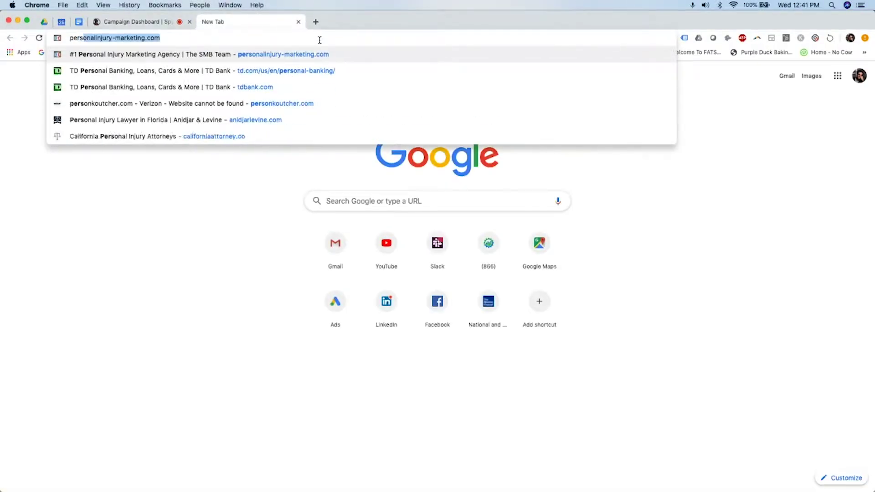
text(onal injury lawyer philadelphi)
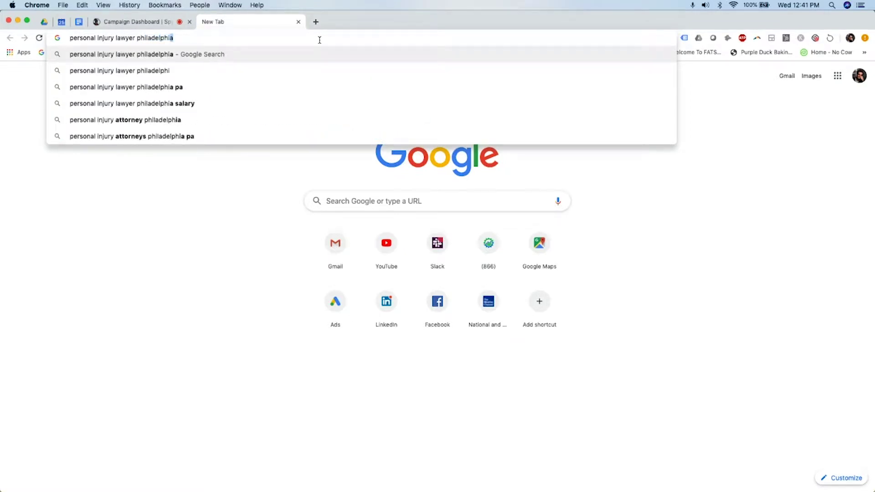
key(Return)
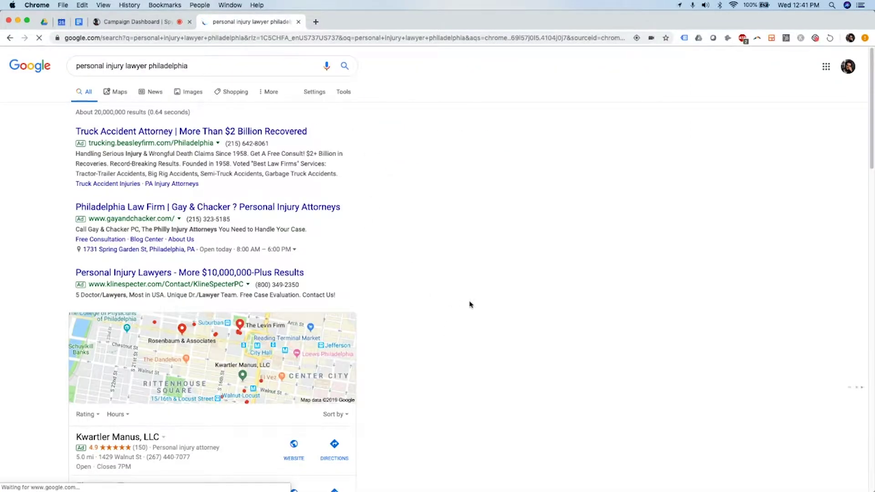
scroll(468, 317, down, 1)
scroll(468, 317, down, 8)
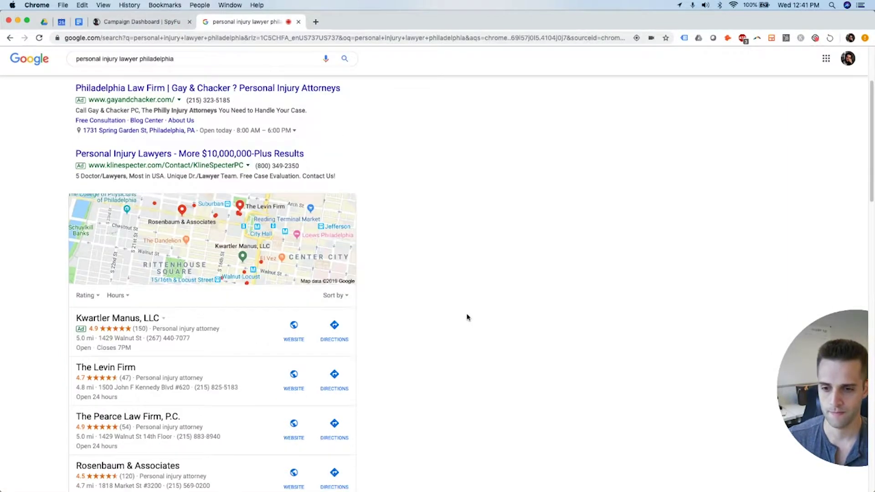
scroll(468, 319, down, 4)
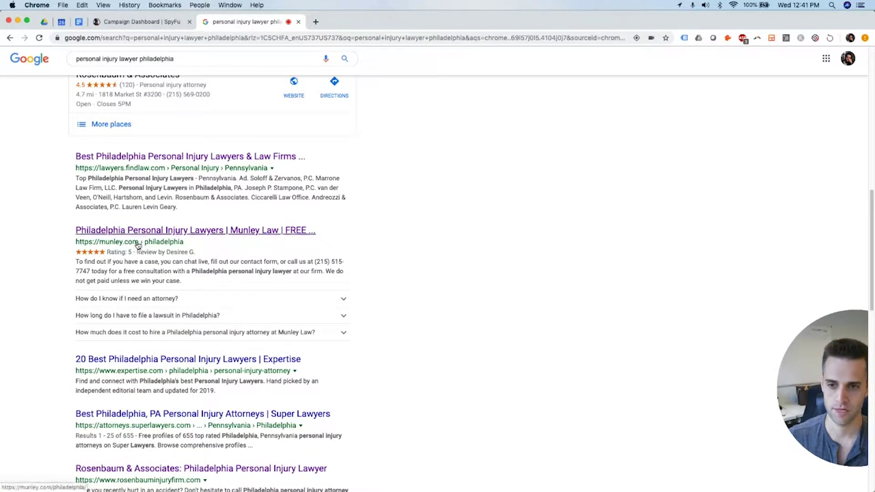
- Open Munley Law's Philadelphia personal injury page and select 'munley.com' in its address
click(149, 231)
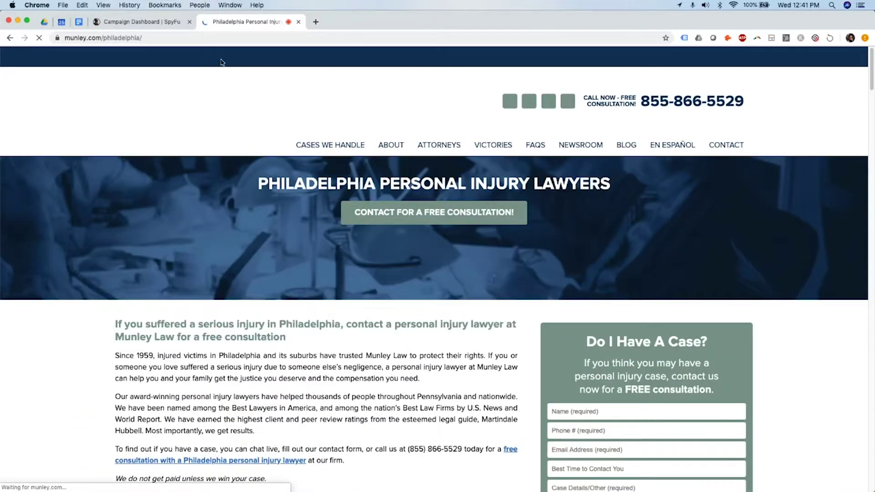
click(99, 41)
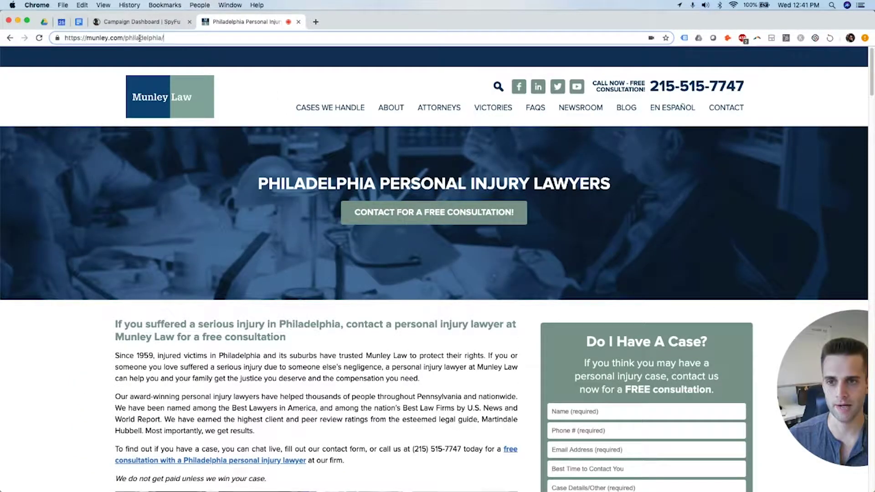
drag(163, 38, 88, 40)
key(super+c)
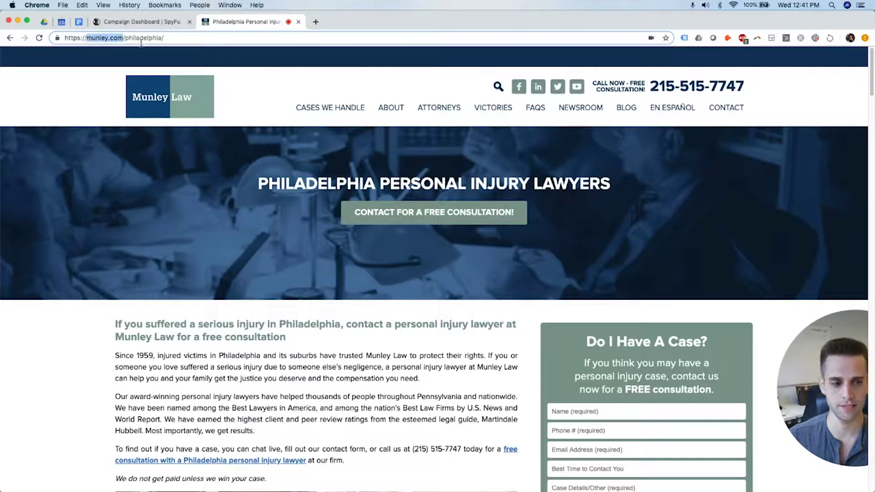
- Look up munley.com in SpyFu, enlarge the domain overview, and highlight the Paid Search (PPC) heading
click(136, 21)
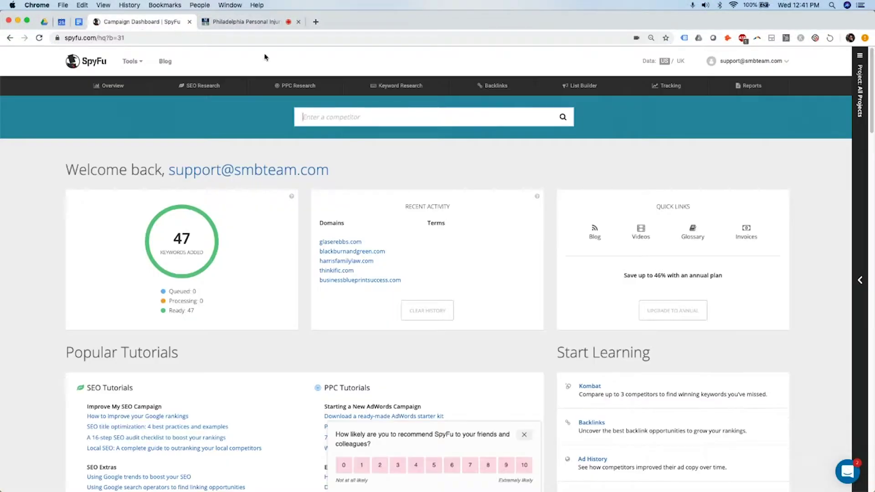
click(325, 117)
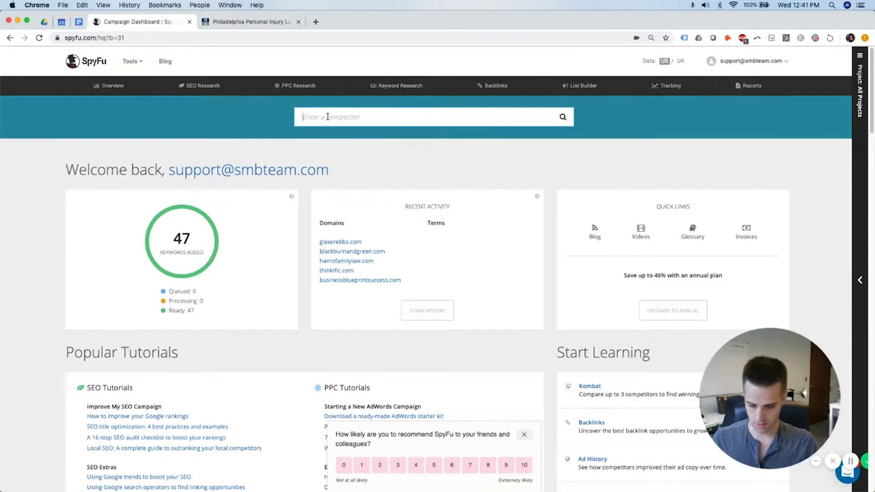
key(super+v)
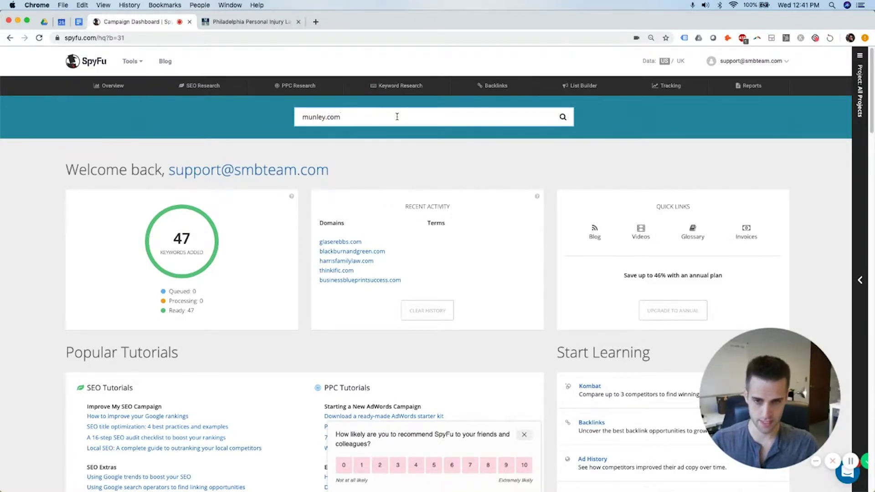
key(Return)
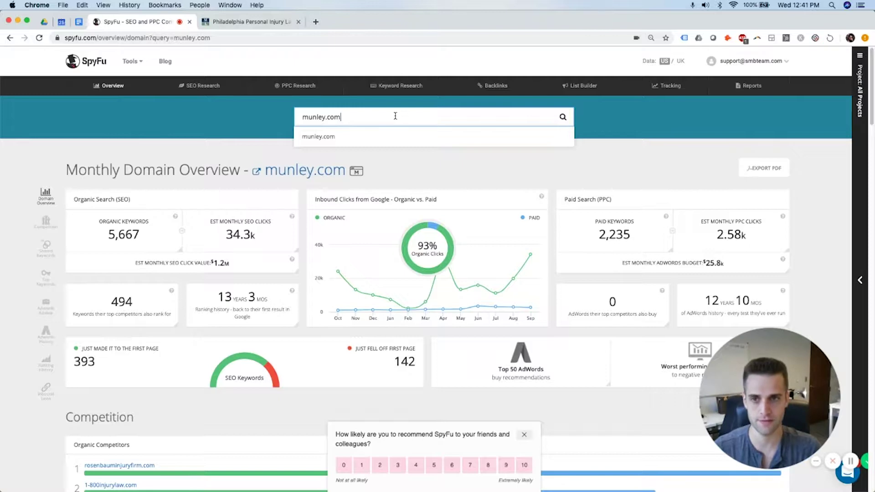
click(550, 162)
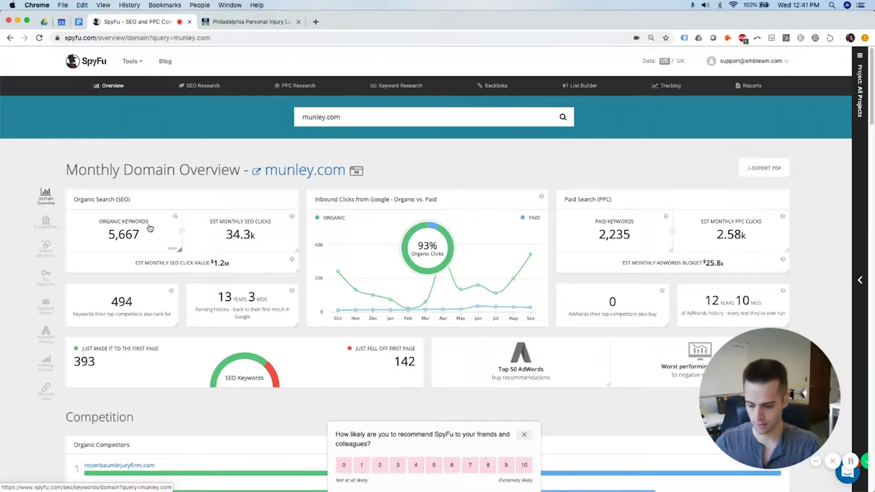
key(super+equal)
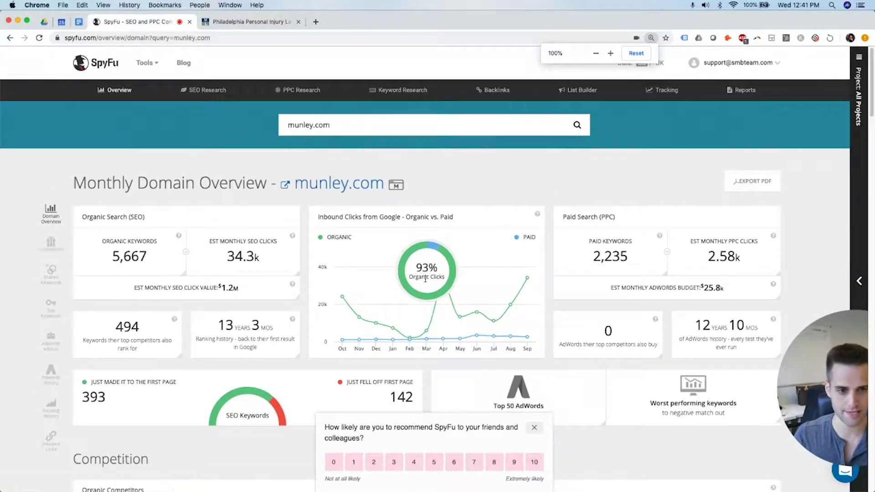
drag(822, 404, 720, 408)
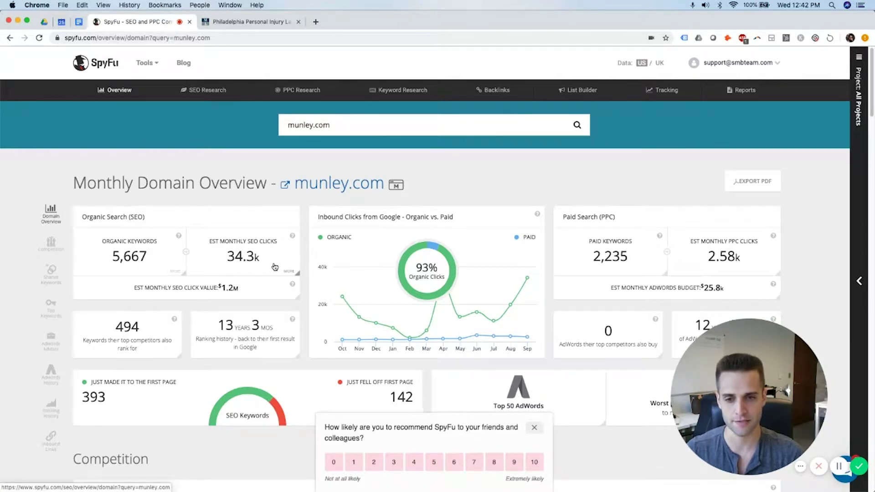
drag(599, 219, 614, 218)
- Open munley.com's SEO Overview from the 34.3k Est Monthly SEO Clicks figure
click(614, 218)
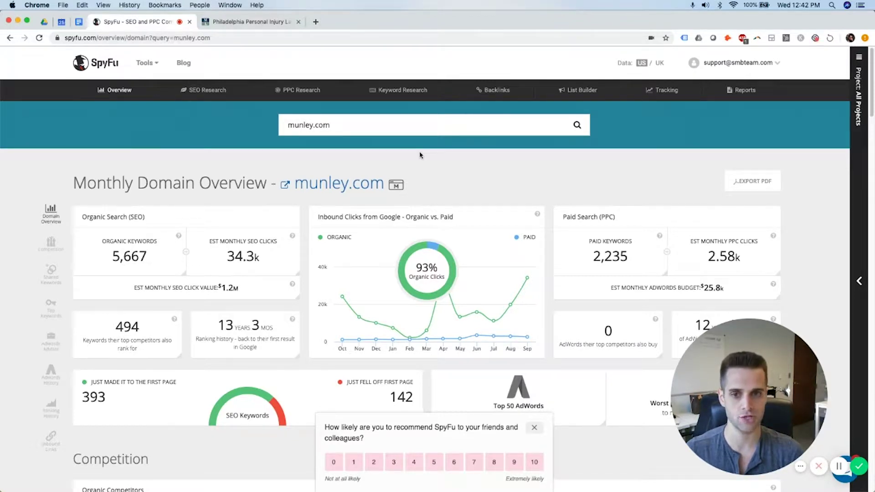
click(350, 126)
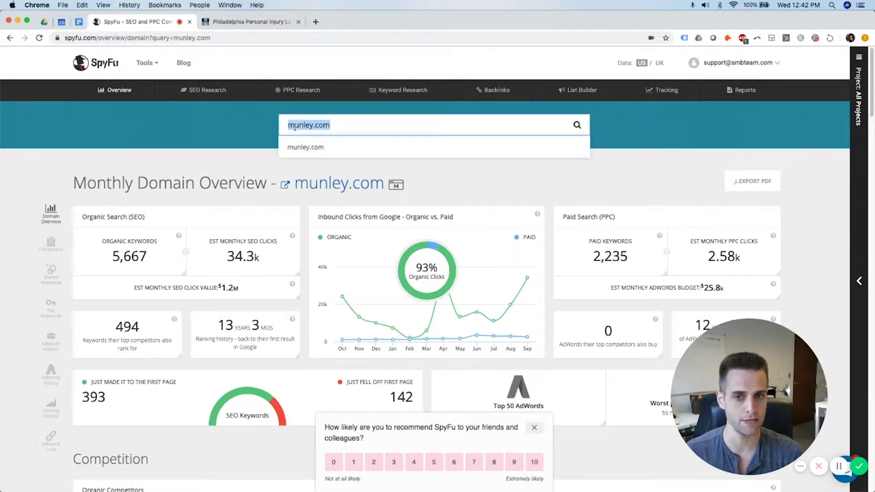
click(437, 171)
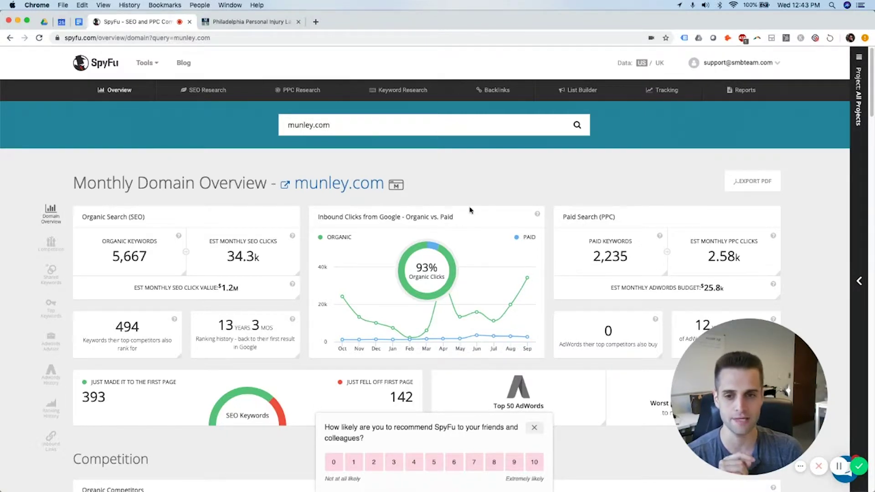
scroll(237, 228, down, 1)
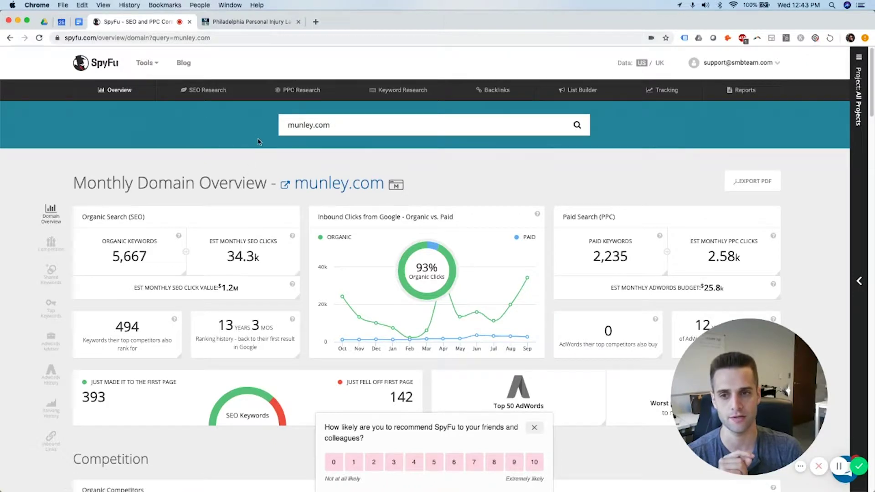
mouse_move(206, 91)
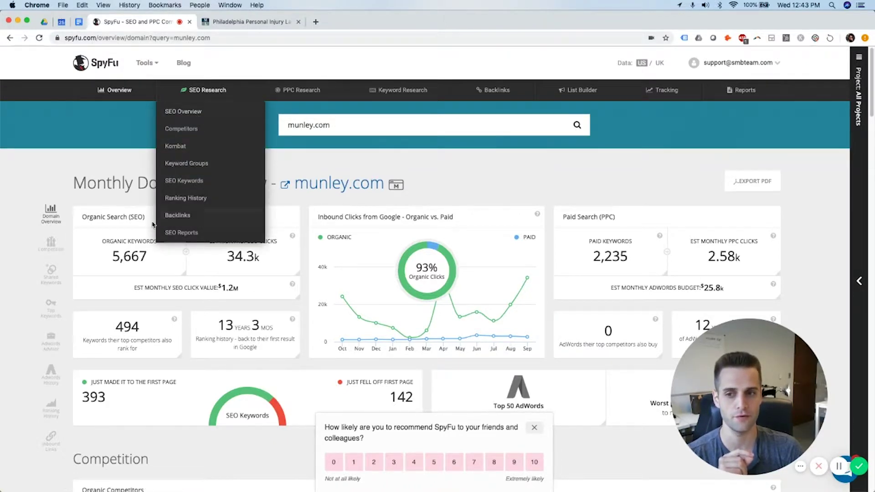
click(246, 256)
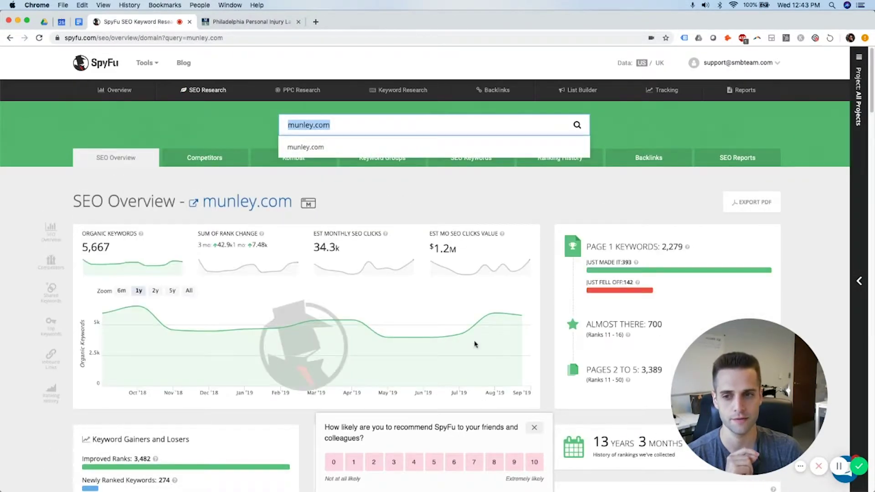
- Set the SEO Overview chart to 5y and switch it to Est Monthly SEO Clicks
click(482, 178)
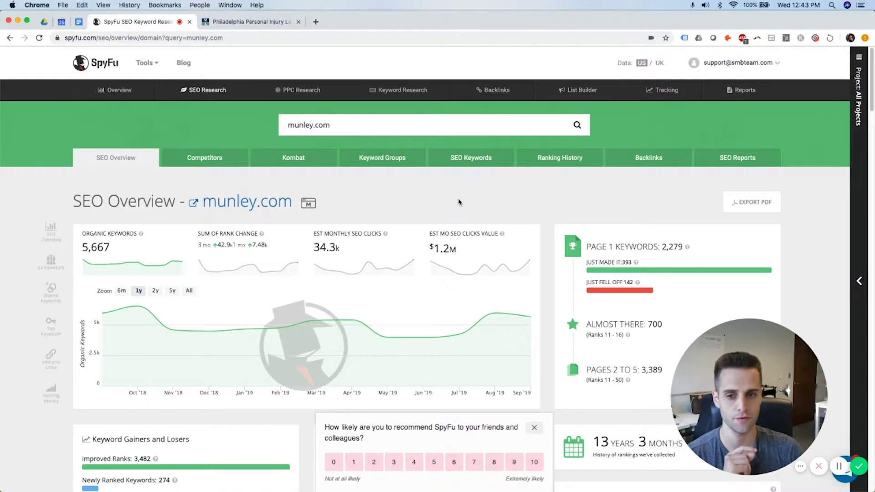
click(174, 291)
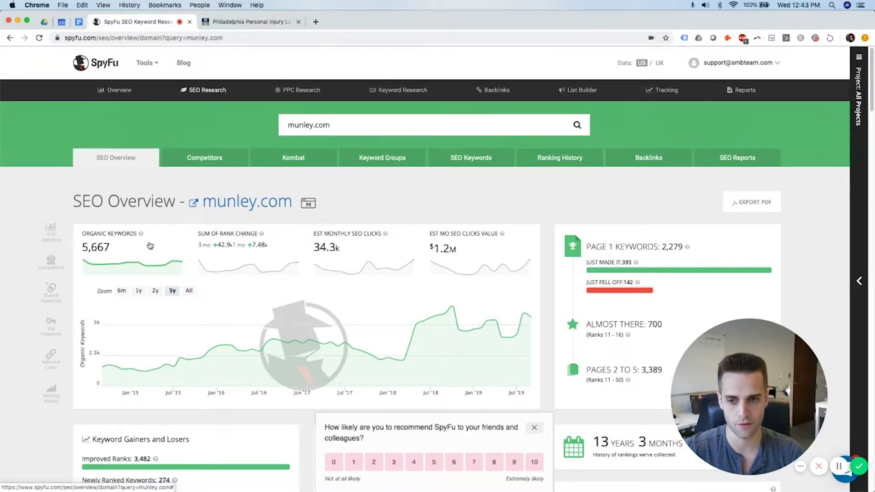
click(368, 251)
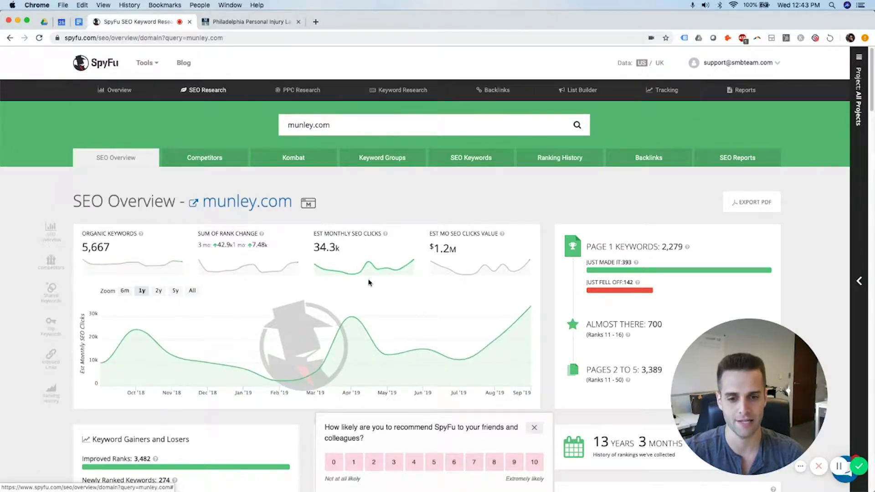
- Chart munley.com's estimated monthly SEO click value and bring up the Notification Center calculator
mouse_move(282, 383)
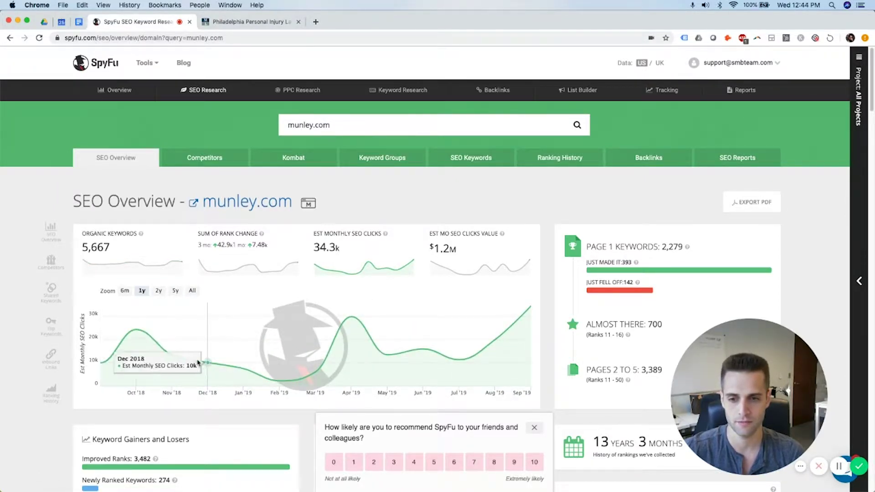
mouse_move(142, 344)
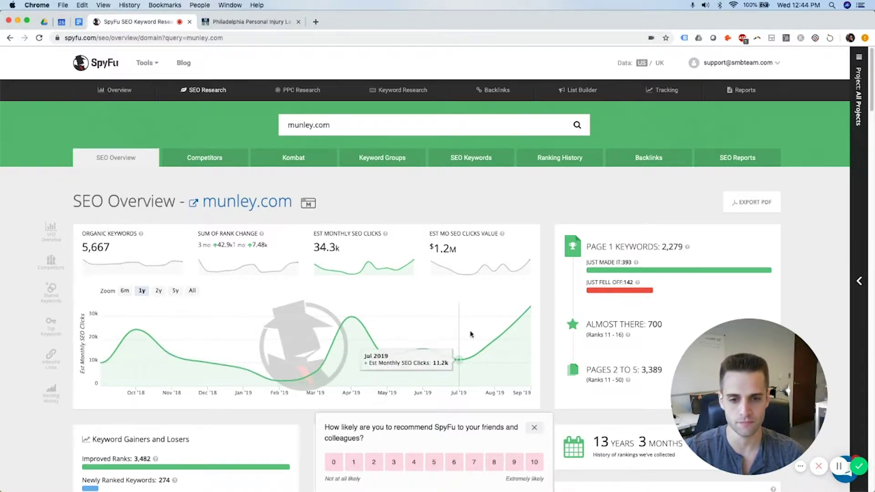
mouse_move(517, 329)
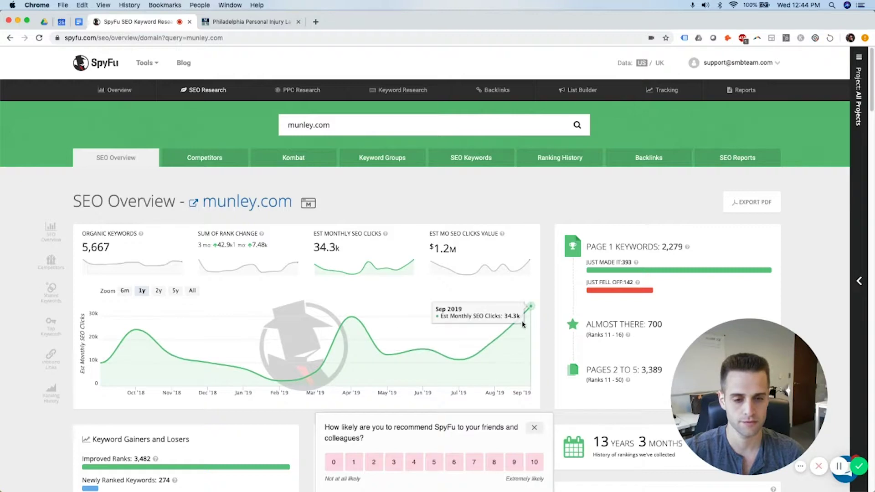
mouse_move(114, 348)
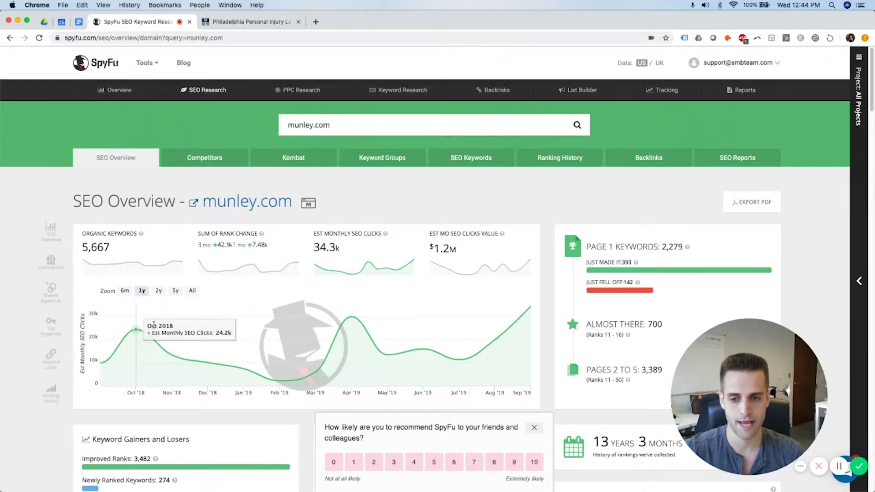
mouse_move(400, 330)
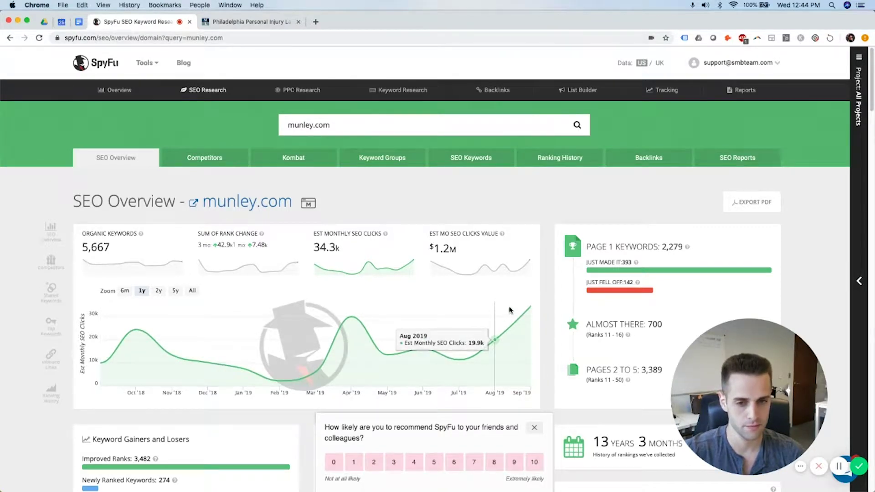
click(495, 271)
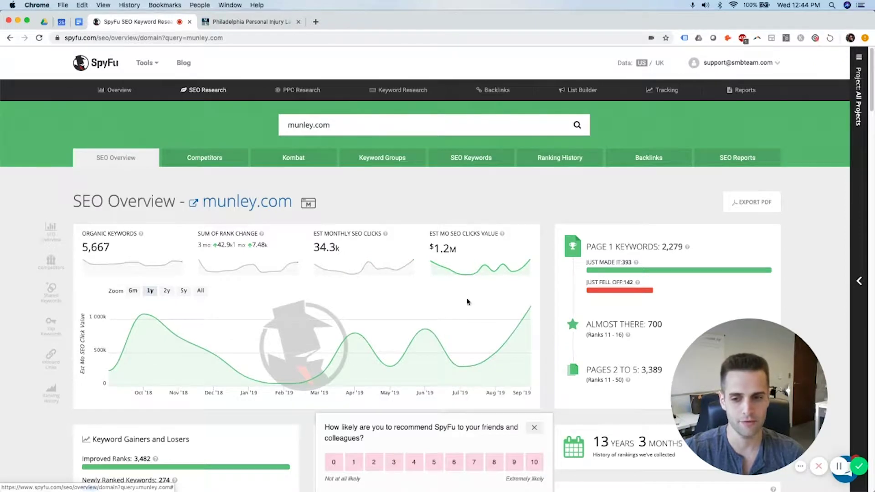
mouse_move(131, 319)
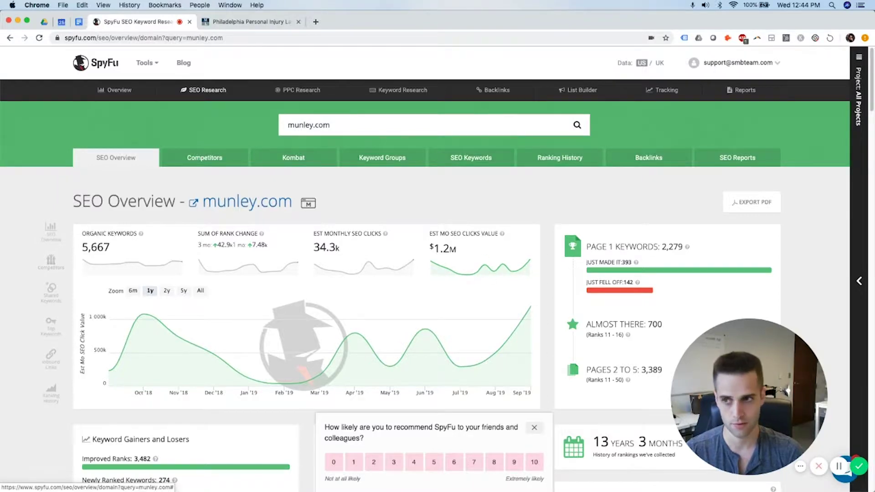
click(862, 5)
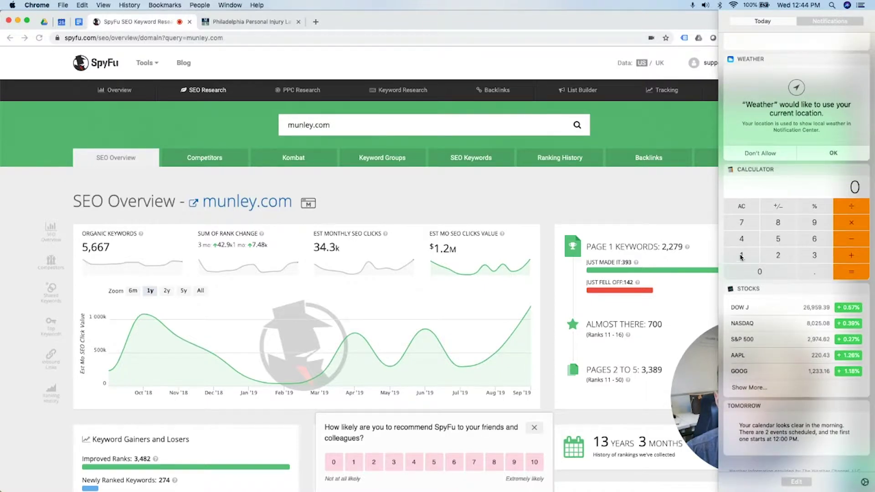
- Divide 1,200,000 by 34,300 on the calculator widget (about 34.99 per click), then close it
click(751, 256)
click(778, 256)
click(775, 272)
click(777, 272)
triple_click(780, 273)
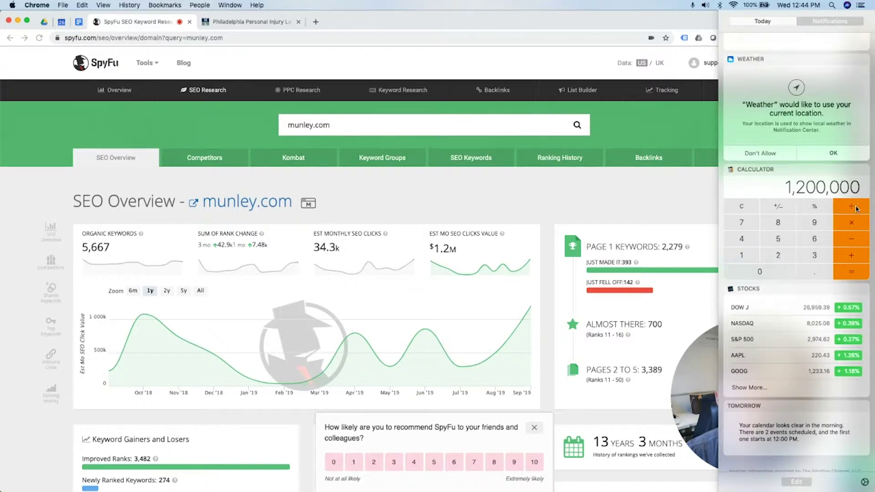
click(815, 256)
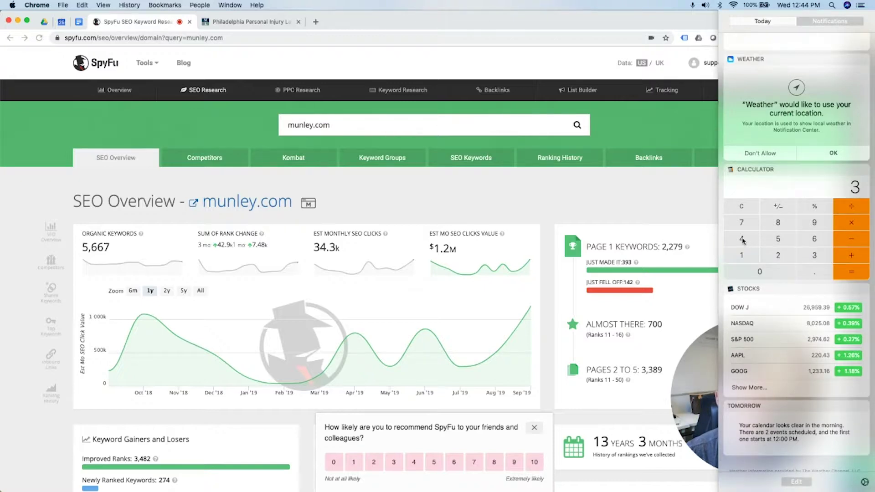
click(742, 239)
click(815, 255)
click(774, 272)
click(775, 272)
click(851, 273)
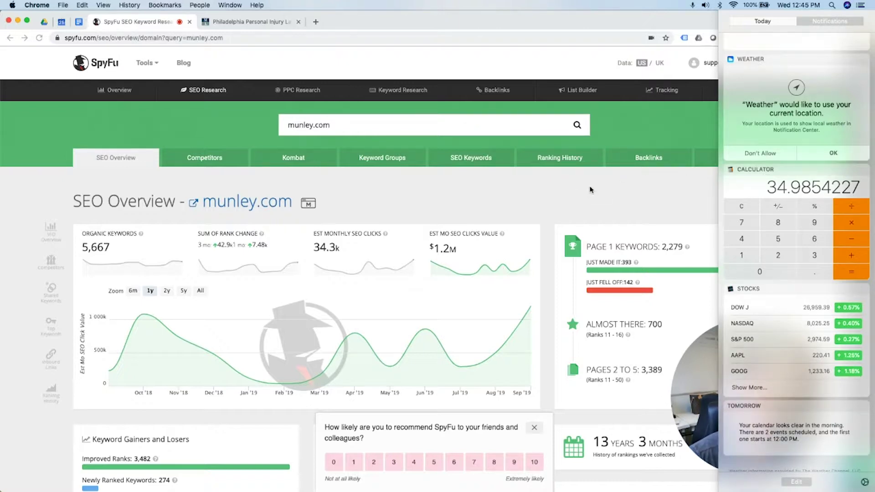
click(654, 197)
- Chart sum of ranks at 5y, then SEO clicks, click value, and organic keyword count
mouse_move(756, 363)
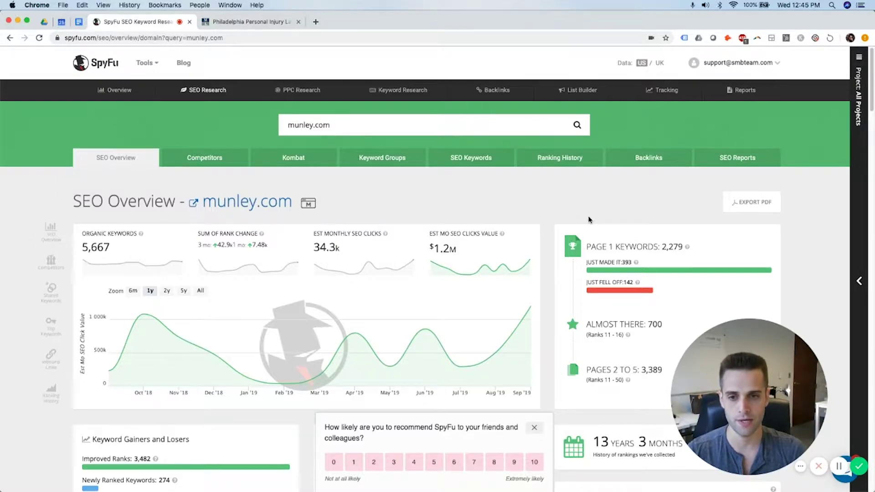
click(279, 260)
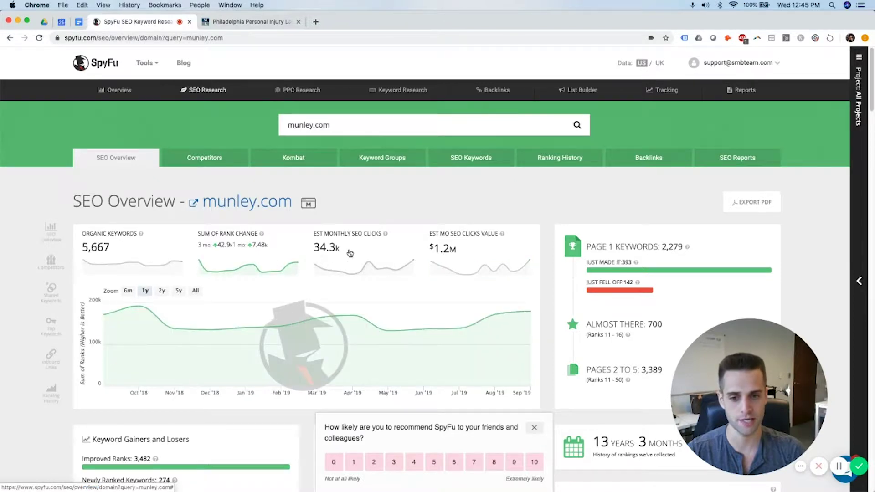
click(179, 290)
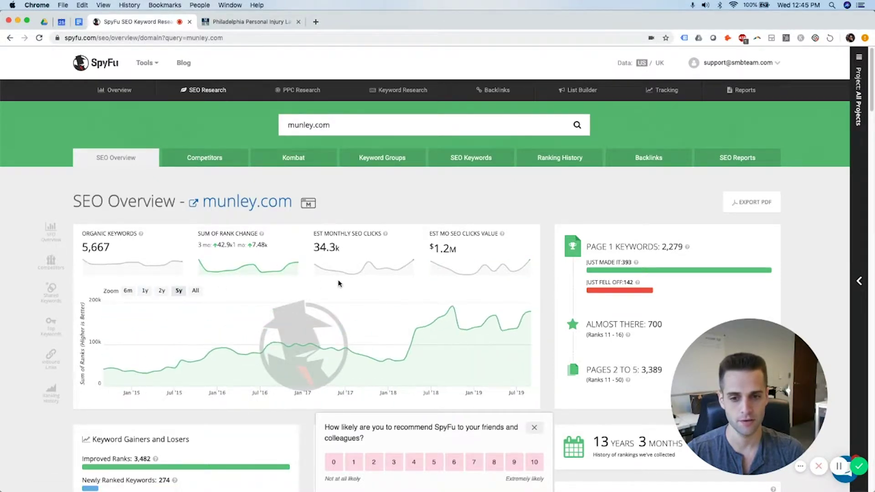
click(365, 260)
click(480, 254)
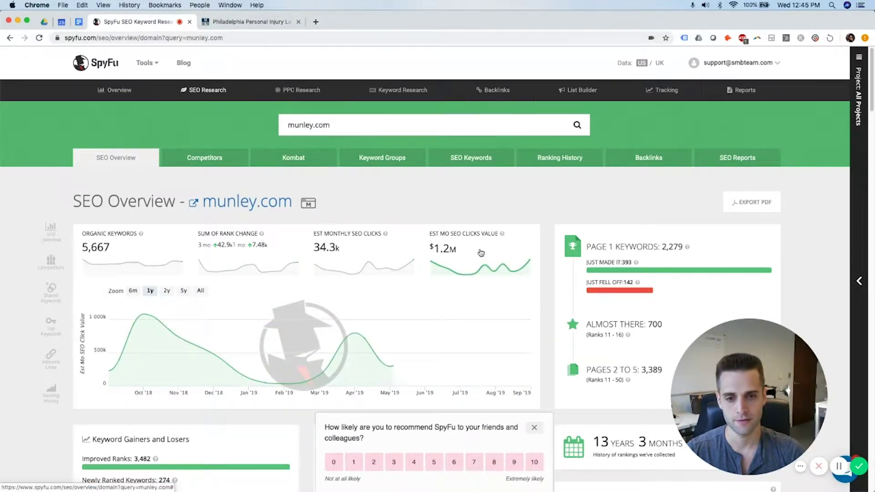
click(135, 248)
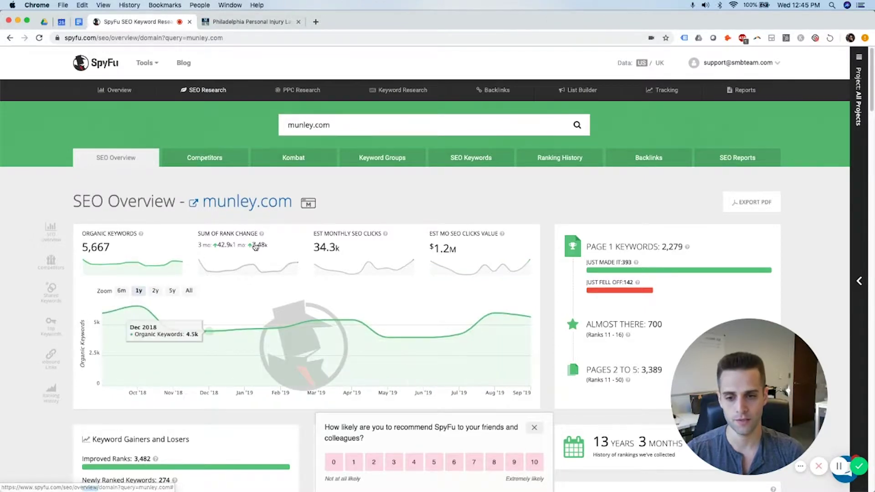
- Open munley.com's Top Organic Competitors page
scroll(255, 246, down, 3)
scroll(255, 256, up, 3)
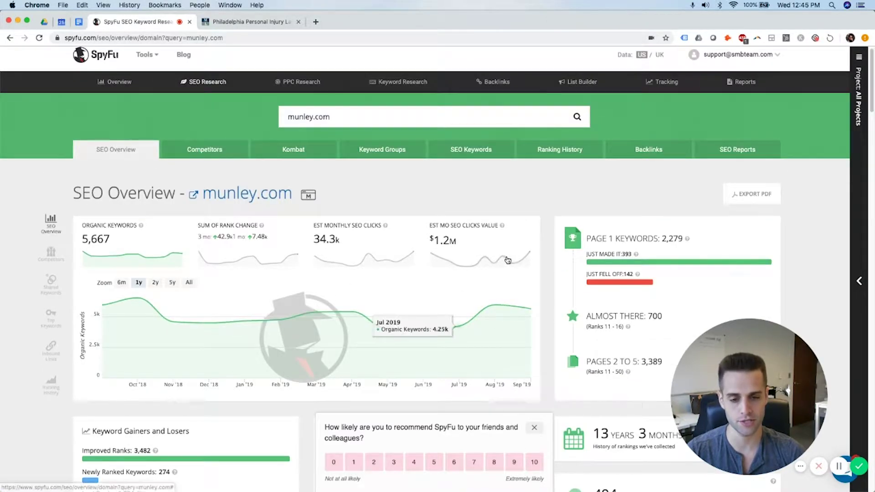
click(226, 152)
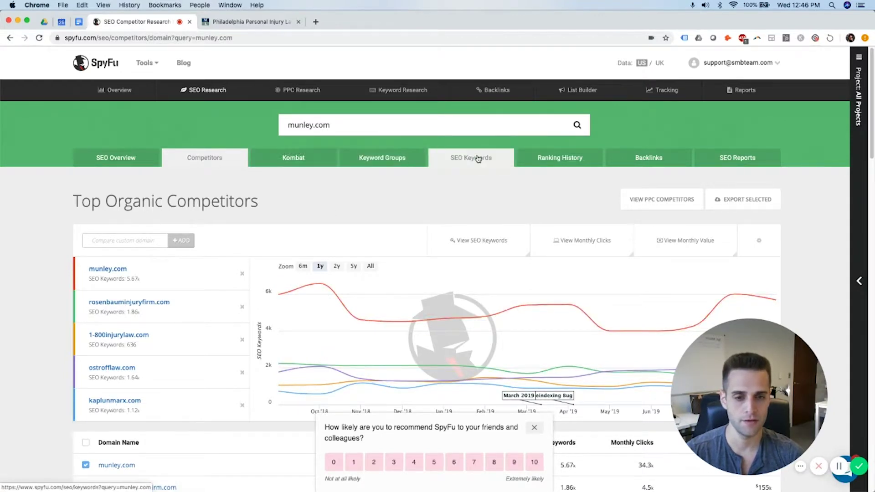
- Open munley.com's SEO Keywords list, led by 'attorney personal injury' at $44.80 per click
click(493, 160)
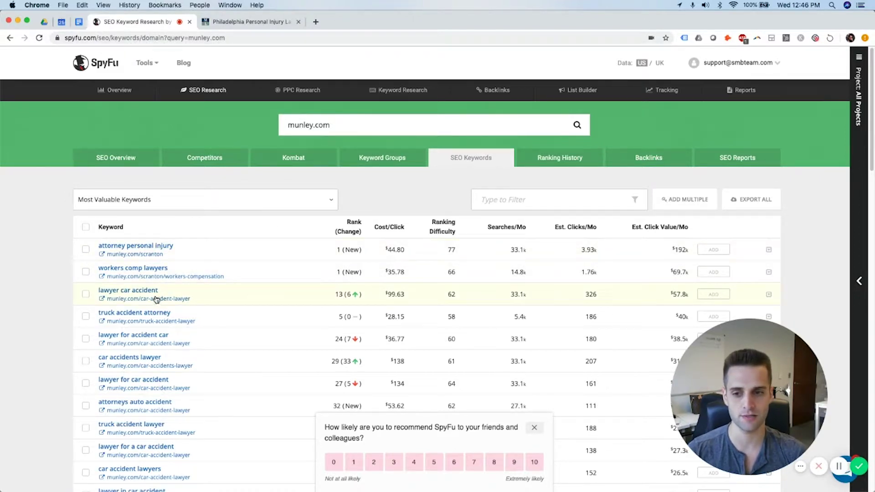
- Open the 'workers comp lawyers' keyword report from munley.com's SEO keywords table
click(139, 272)
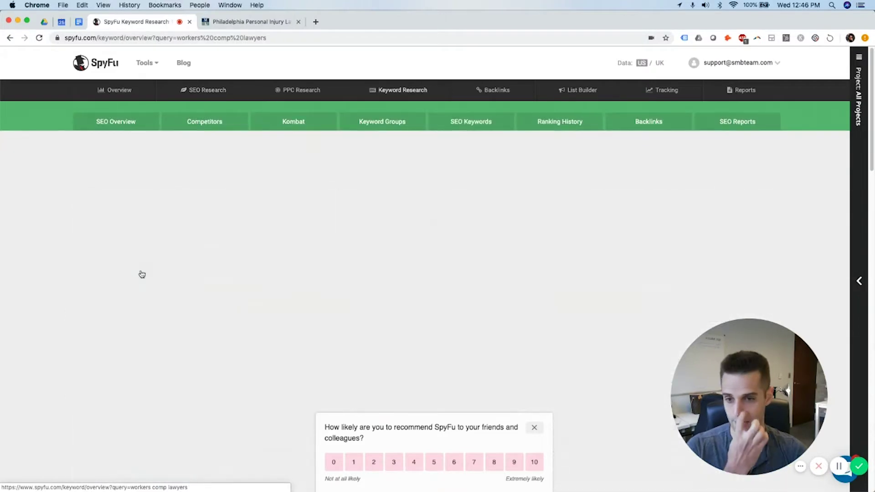
- Review the 'workers comp lawyers' report, highlighting Backlinks, then open munley.com's domain overview from its #1 ranking
scroll(324, 296, down, 7)
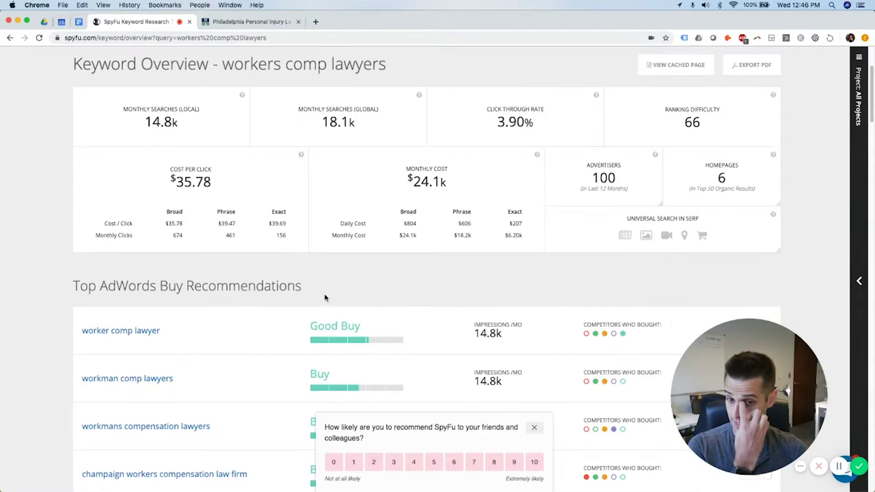
scroll(325, 293, down, 8)
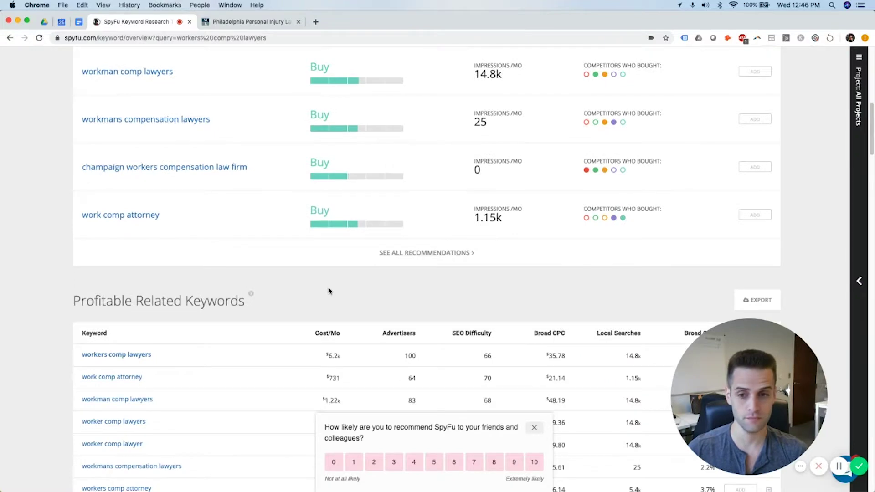
scroll(331, 291, down, 6)
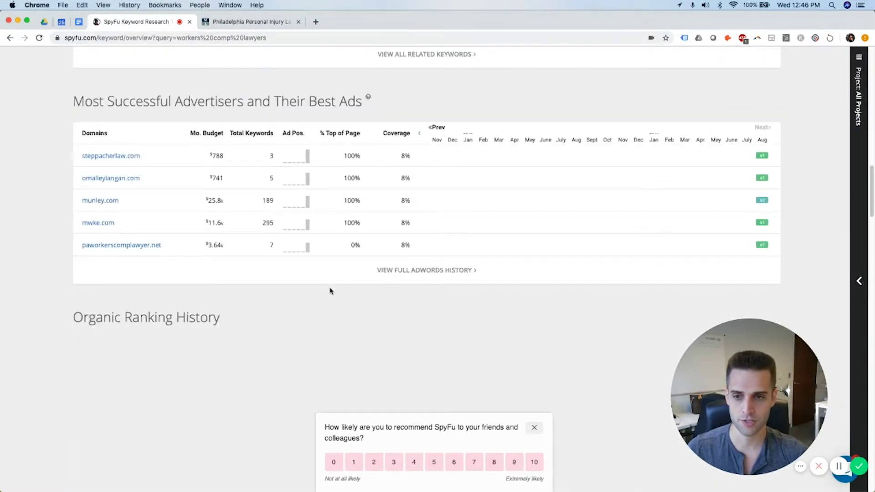
scroll(389, 268, up, 7)
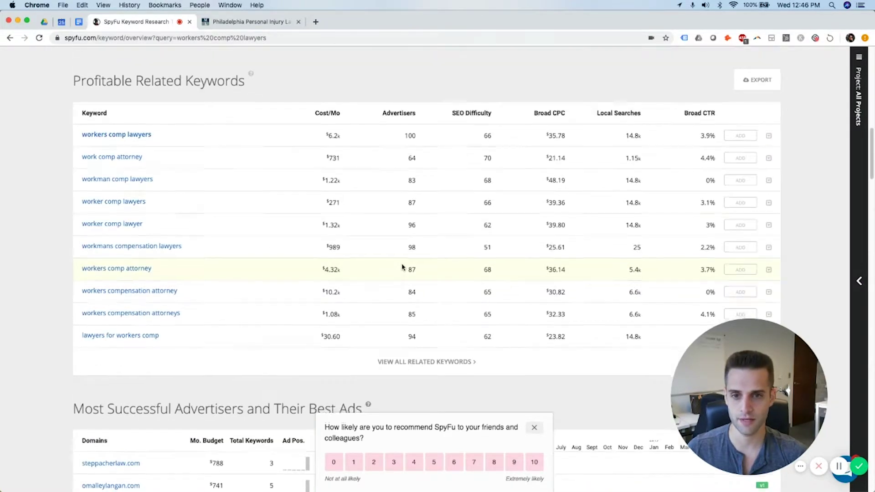
scroll(402, 268, down, 18)
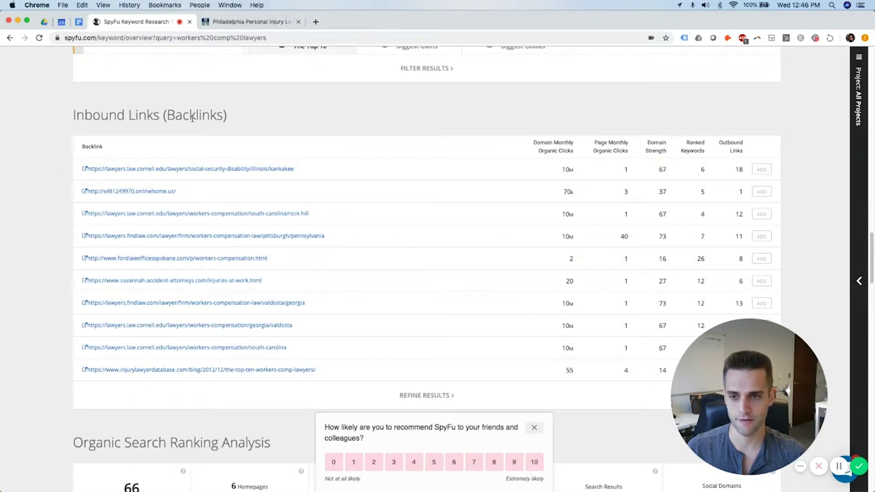
drag(168, 118, 221, 117)
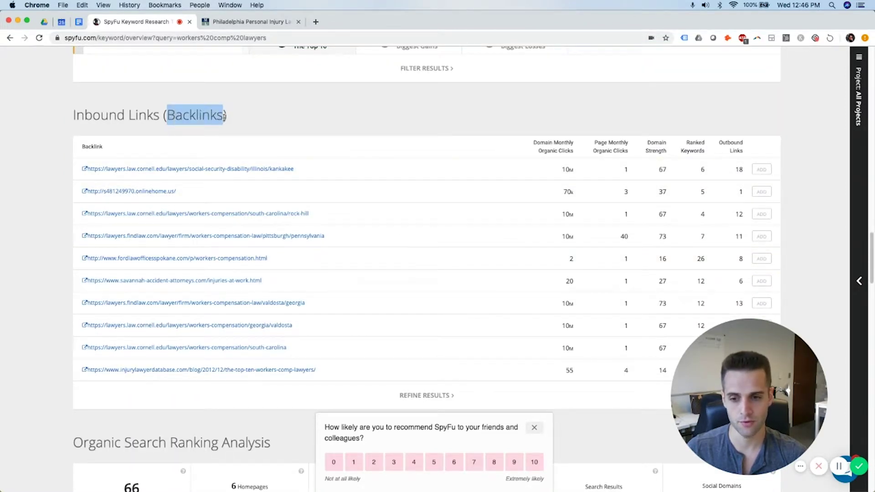
scroll(371, 246, down, 6)
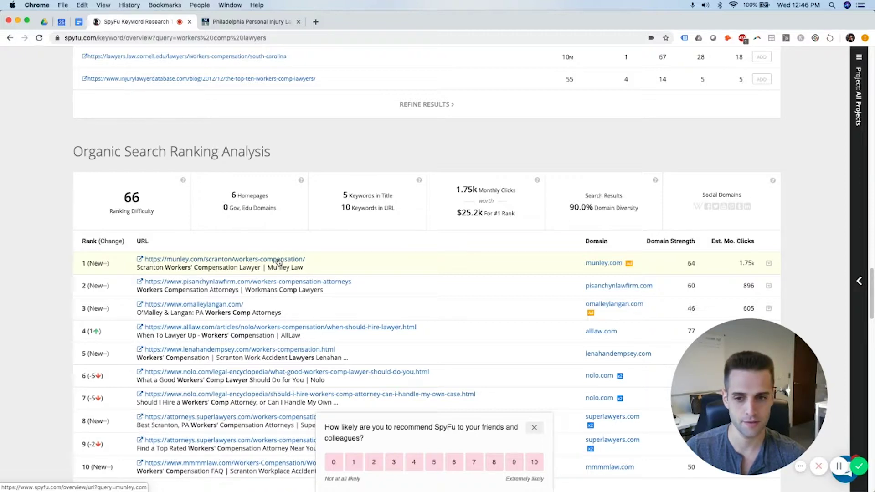
click(278, 262)
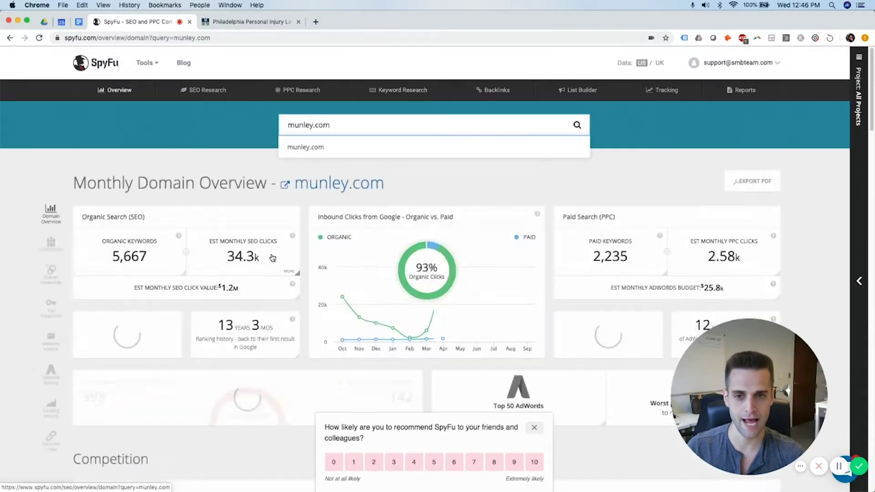
- Go from munley.com's domain overview through the Est Monthly SEO Clicks card to its SEO Keywords list
click(531, 173)
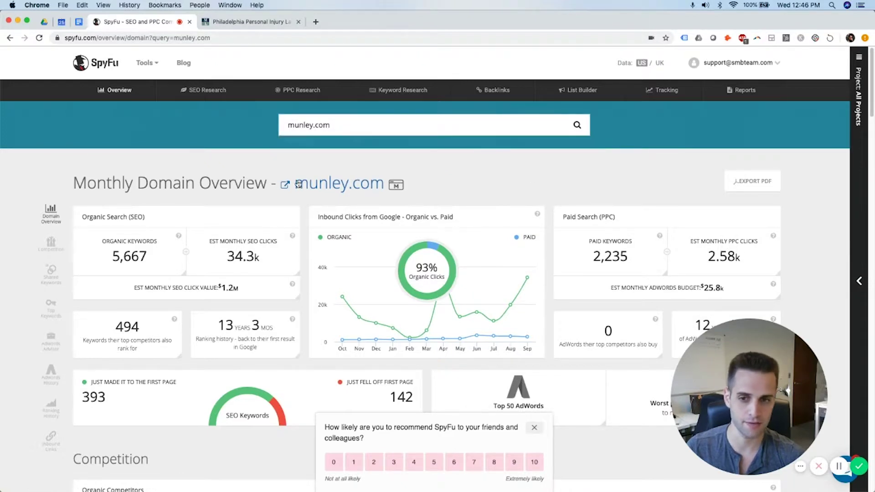
click(253, 257)
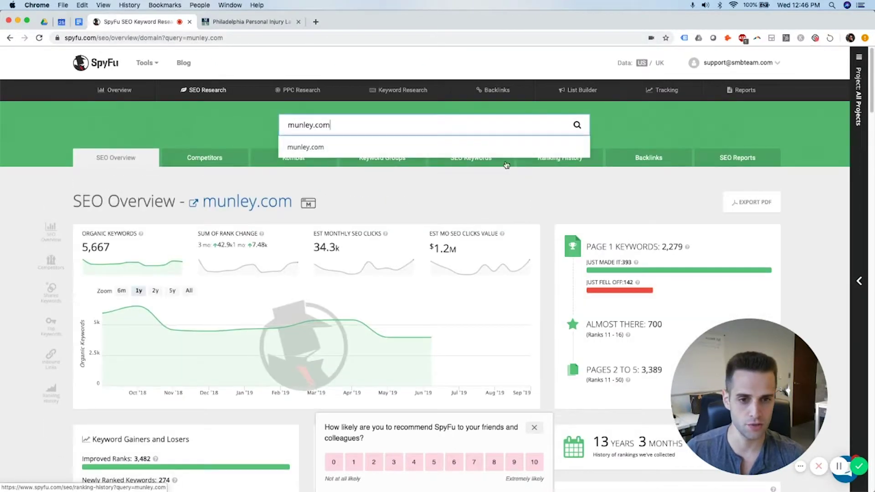
click(490, 165)
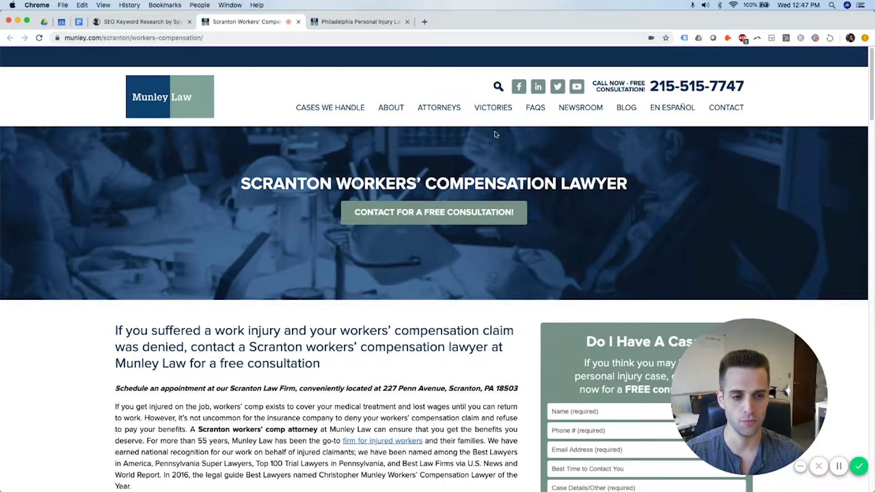
- Scroll the Scranton workers' compensation page and highlight its Frequently Asked Questions heading
scroll(490, 274, down, 10)
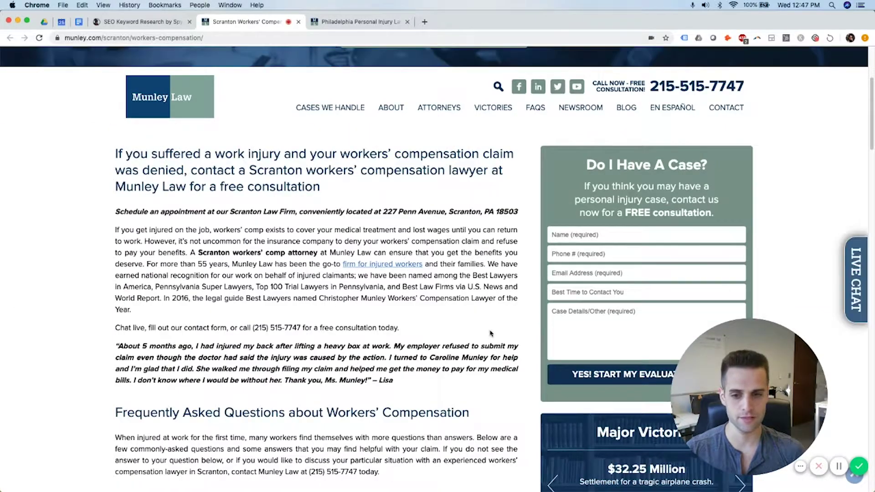
scroll(498, 347, down, 3)
scroll(319, 273, up, 2)
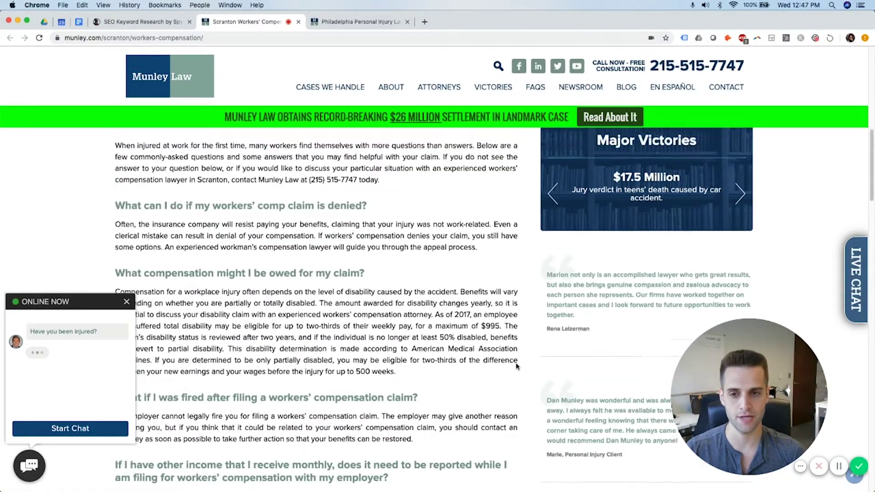
drag(114, 193, 287, 189)
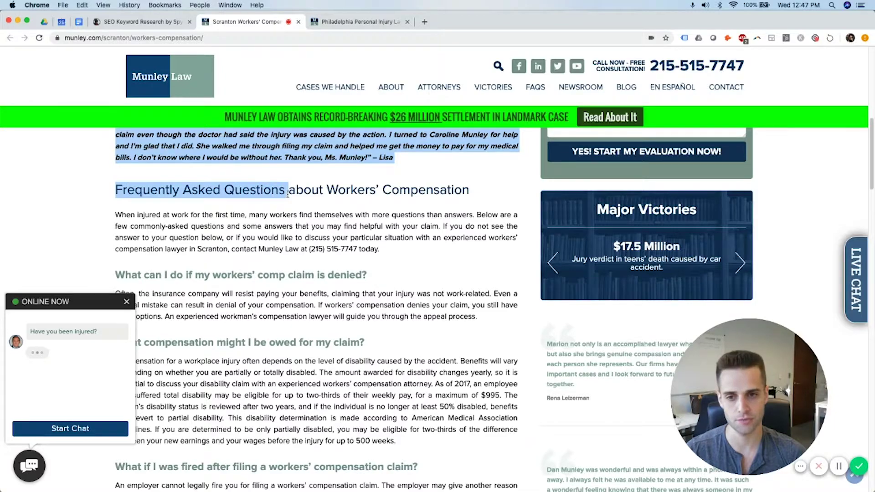
click(297, 187)
- Highlight the headline about denied workers' comp claims and the word Scranton in it
scroll(306, 190, down, 5)
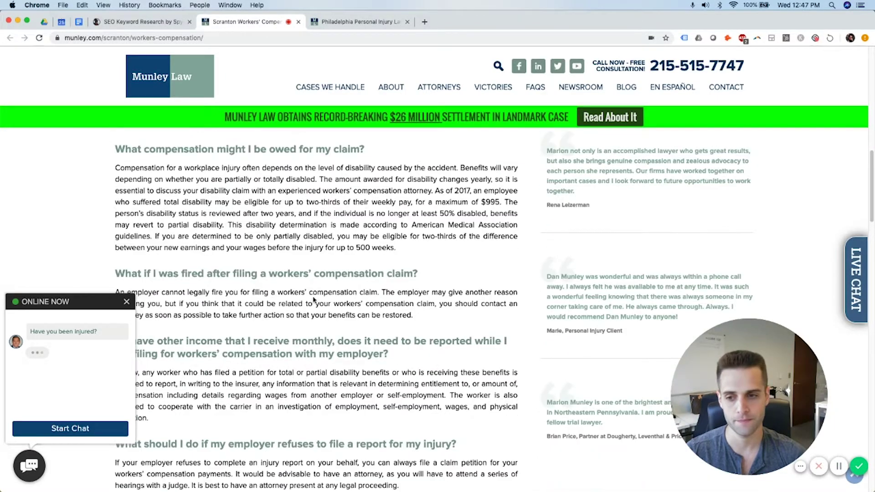
scroll(292, 288, down, 15)
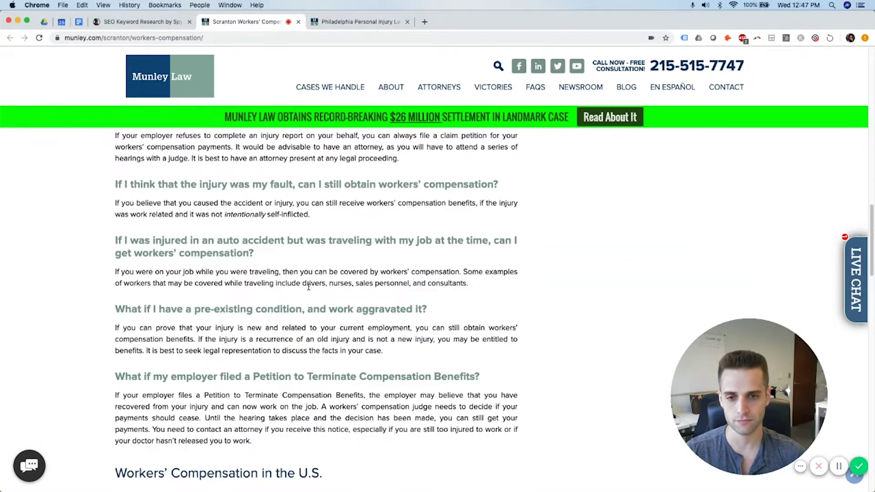
scroll(322, 292, down, 15)
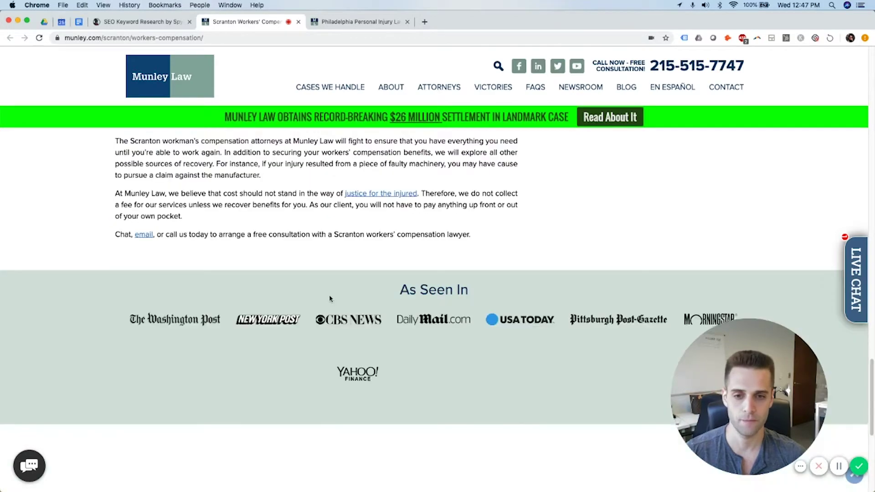
scroll(331, 299, up, 20)
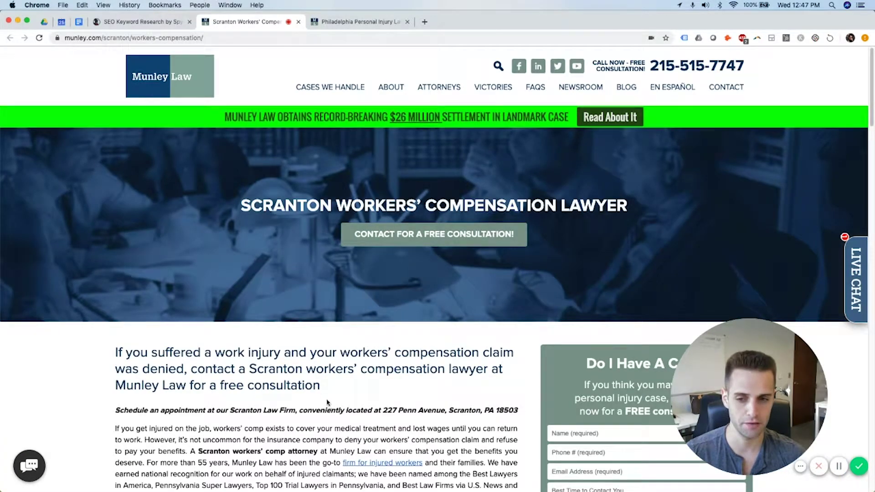
drag(327, 402, 324, 368)
click(326, 367)
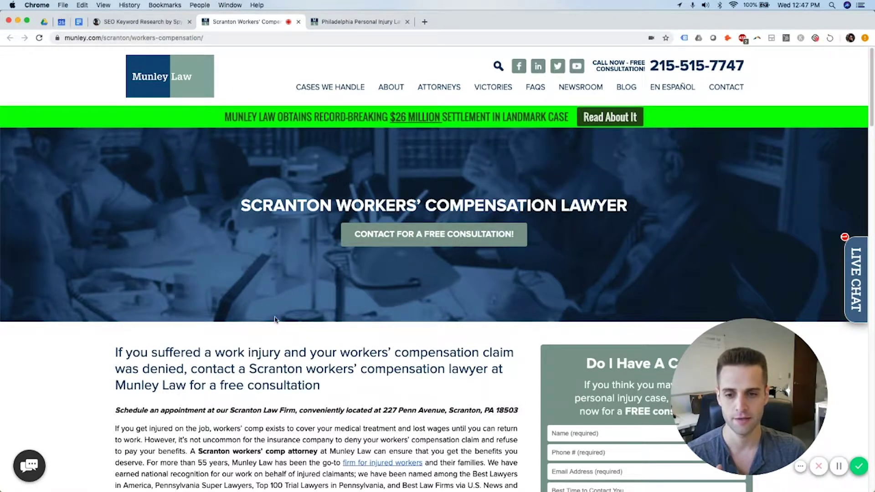
drag(246, 374, 301, 369)
click(299, 368)
- Return to SpyFu's SEO Keywords list for munley.com
scroll(325, 387, down, 6)
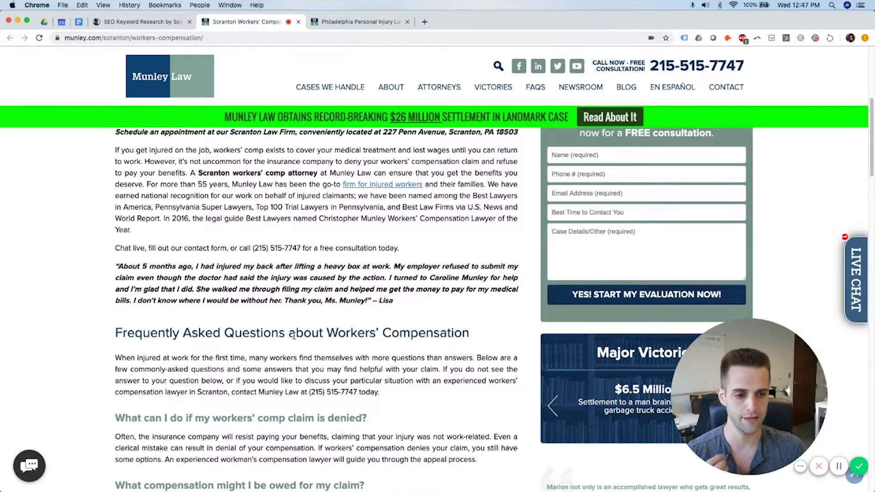
scroll(241, 275, up, 6)
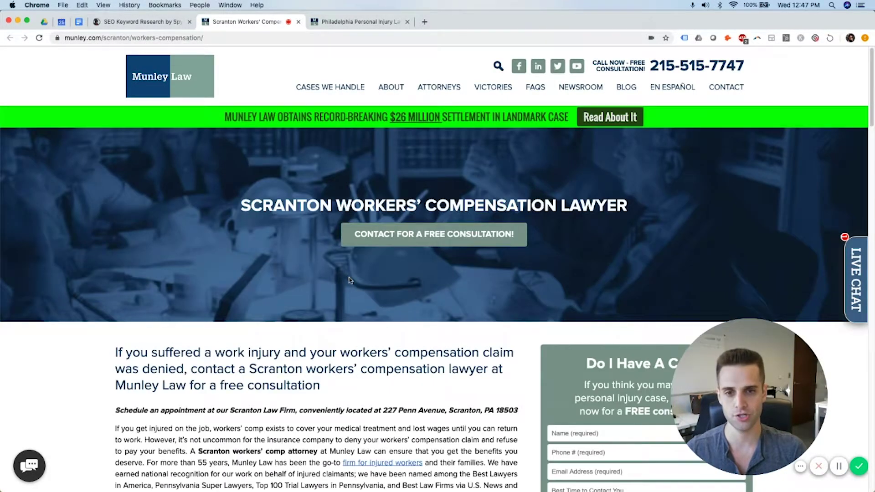
click(180, 22)
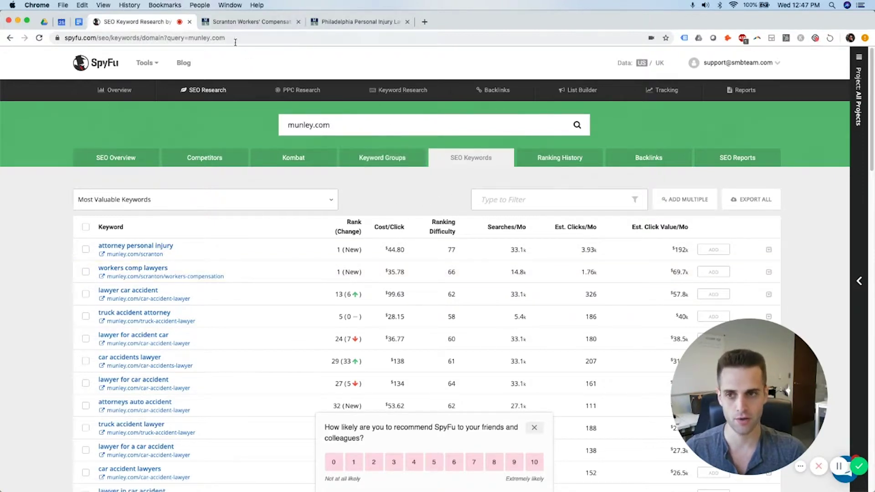
- Find Munley Law's listing in Google results for 'personal injury lawyer philadelphia', then return to SpyFu
click(279, 23)
click(311, 27)
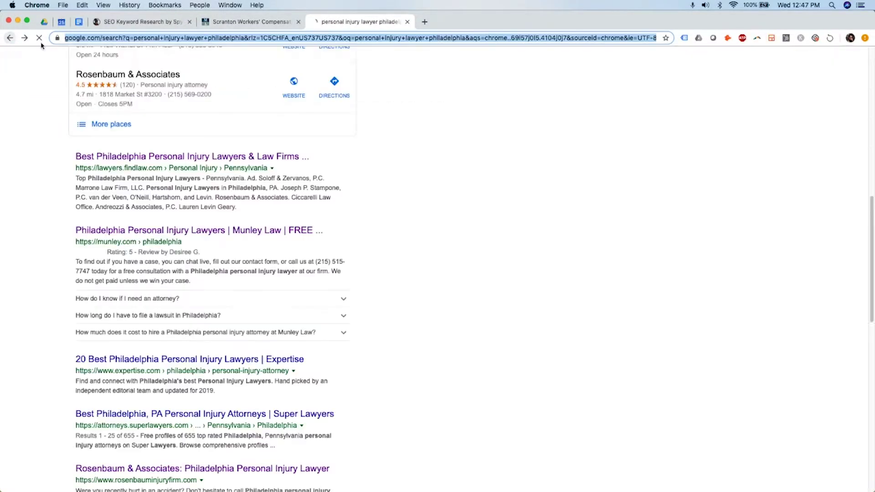
click(9, 37)
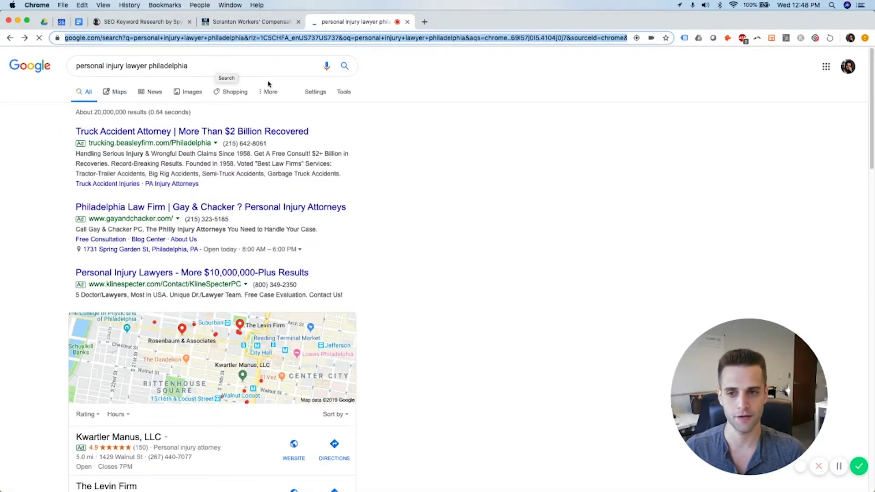
scroll(116, 395, down, 6)
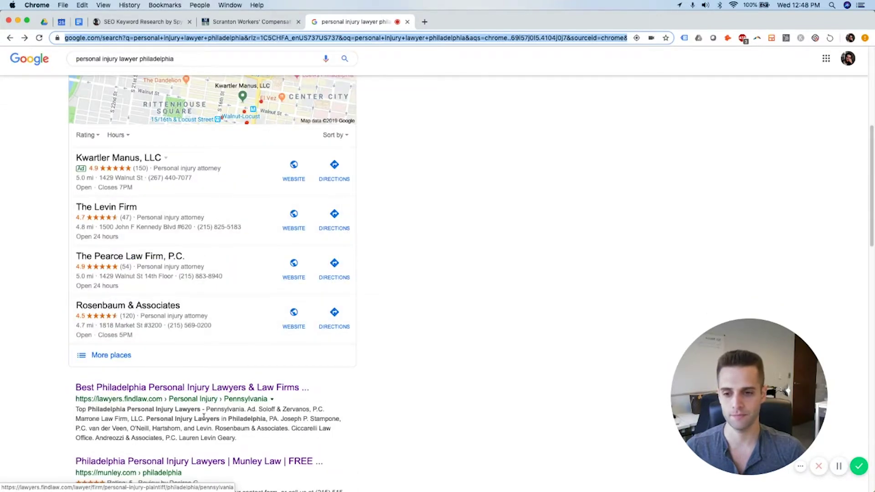
scroll(117, 394, down, 2)
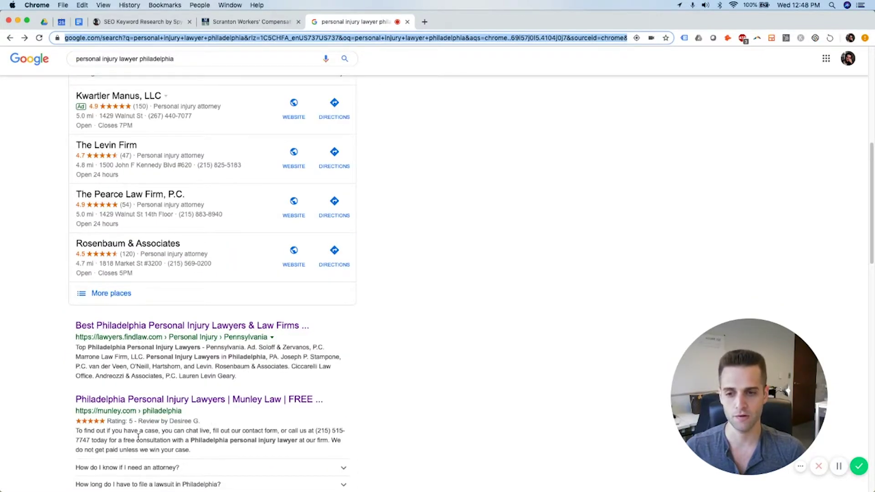
scroll(90, 270, down, 3)
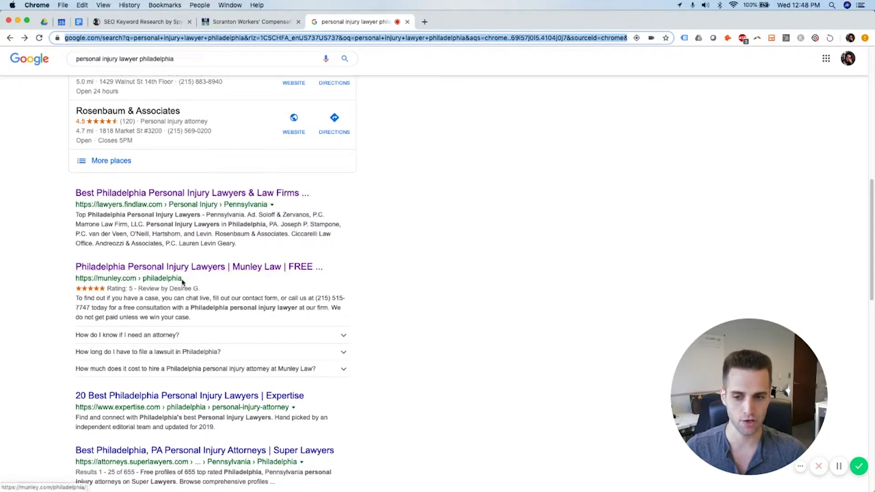
click(150, 22)
mouse_move(209, 92)
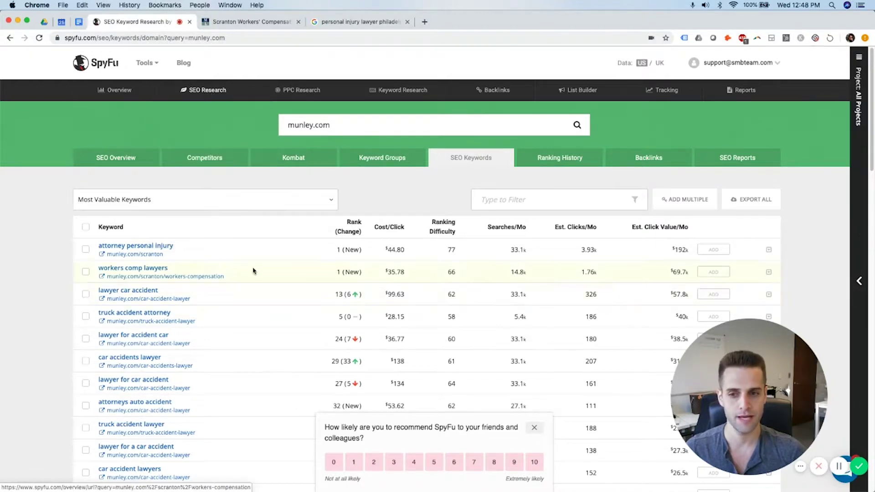
- Open munley.com's SEO Overview showing 5,667 organic keywords and 34.3k monthly SEO clicks
click(115, 164)
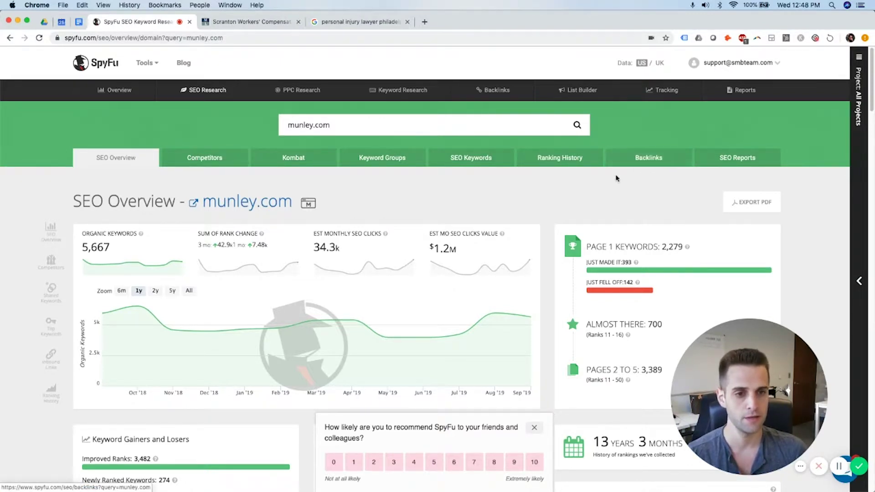
- Open munley.com's Backlinks report and scroll through its lawyers.law.cornell.edu-led rows
click(662, 160)
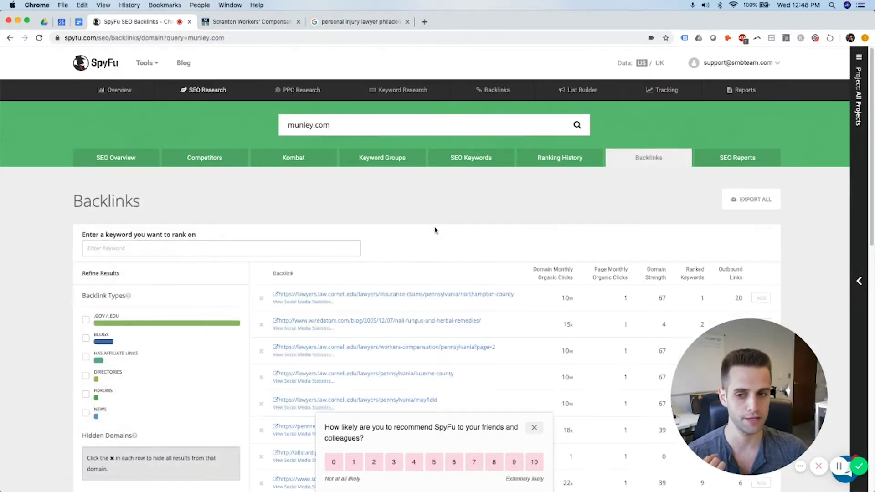
scroll(558, 208, down, 1)
scroll(506, 319, down, 4)
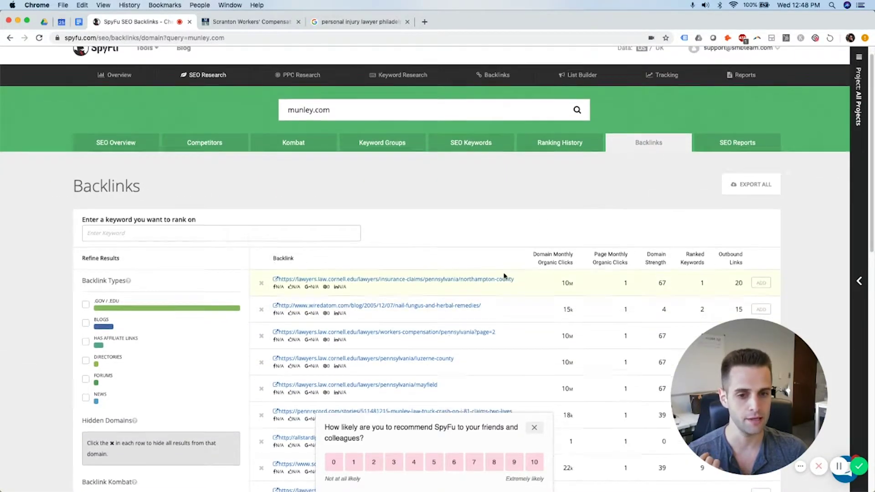
scroll(500, 339, down, 1)
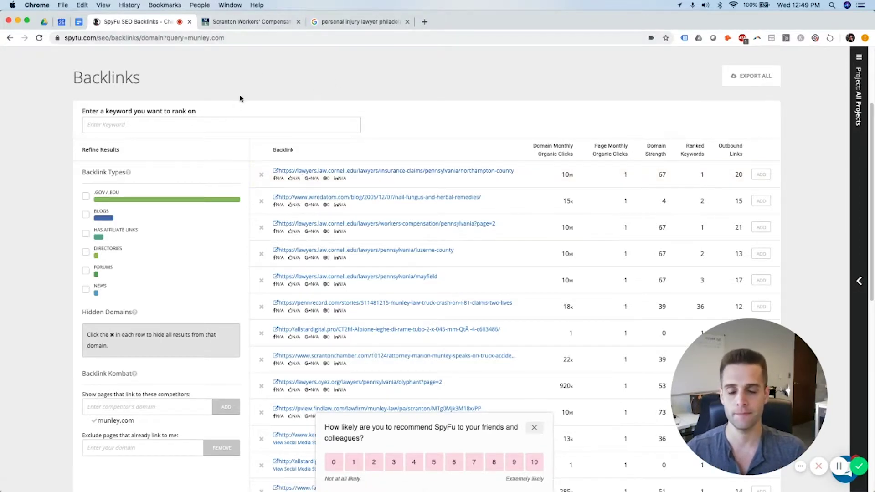
- Visit munley.com's PPC Overview, then switch to its Monthly Domain Overview with organic and paid figures
scroll(282, 132, up, 5)
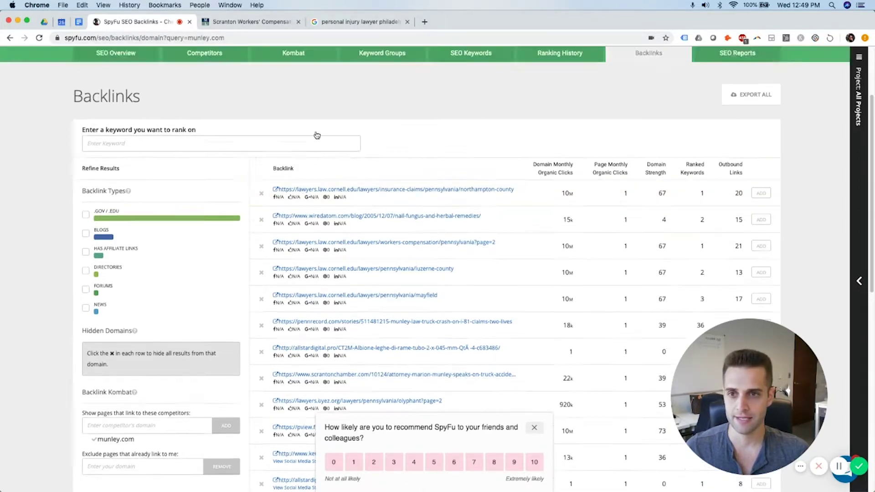
click(317, 90)
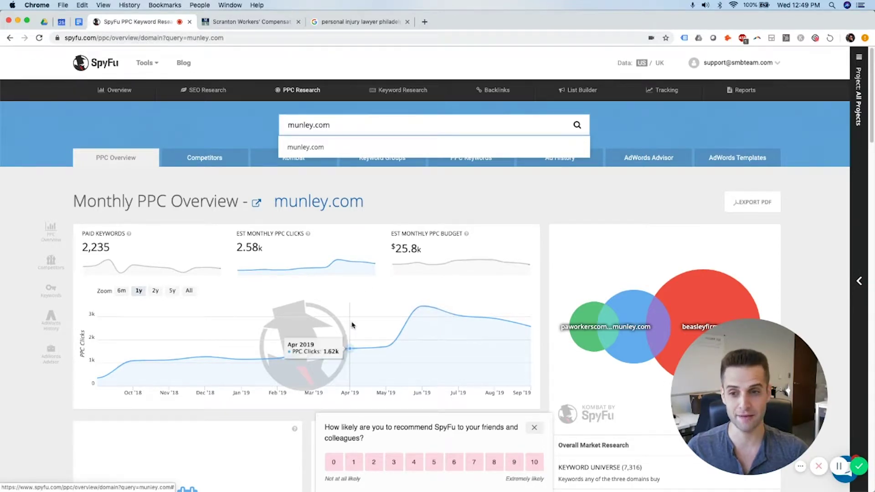
drag(237, 201, 228, 201)
mouse_move(301, 94)
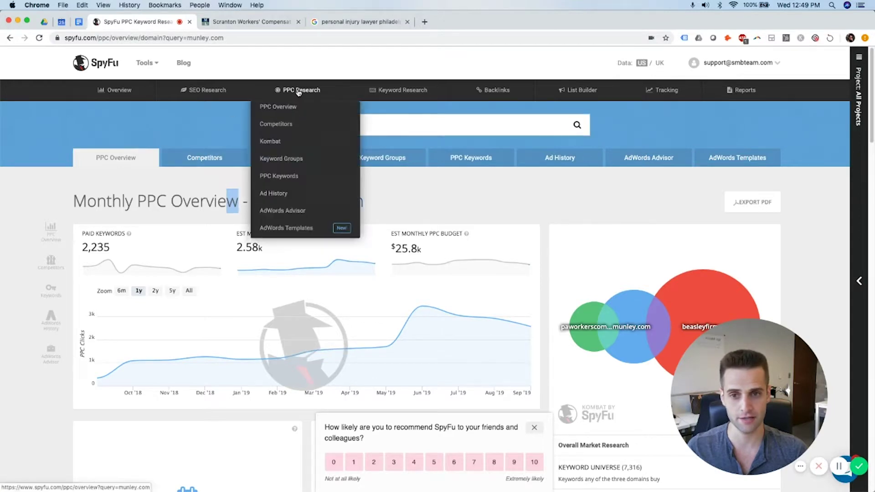
click(123, 88)
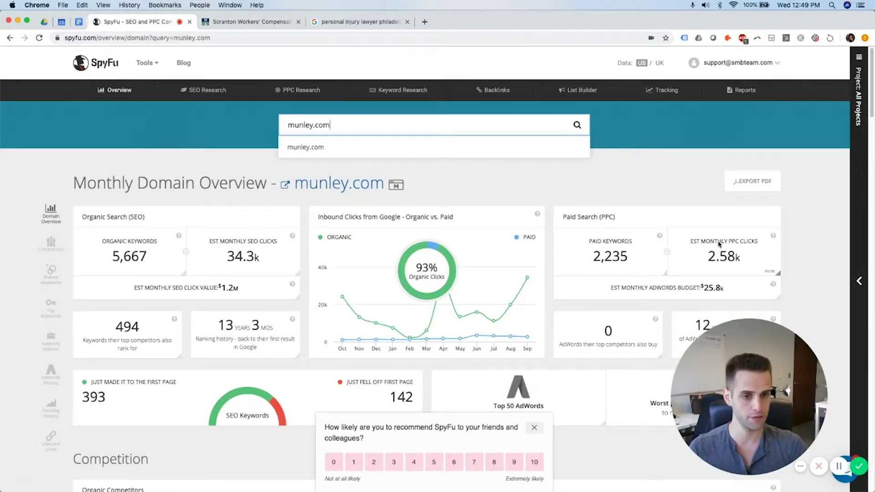
click(722, 256)
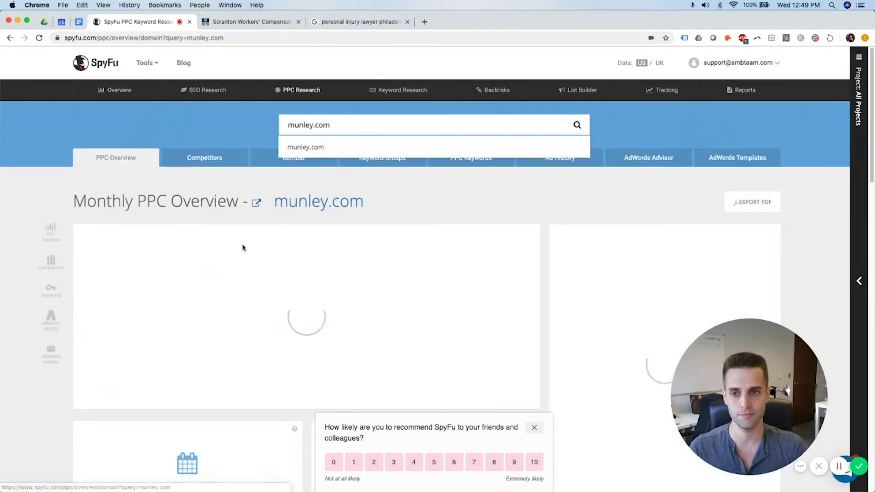
scroll(489, 304, down, 1)
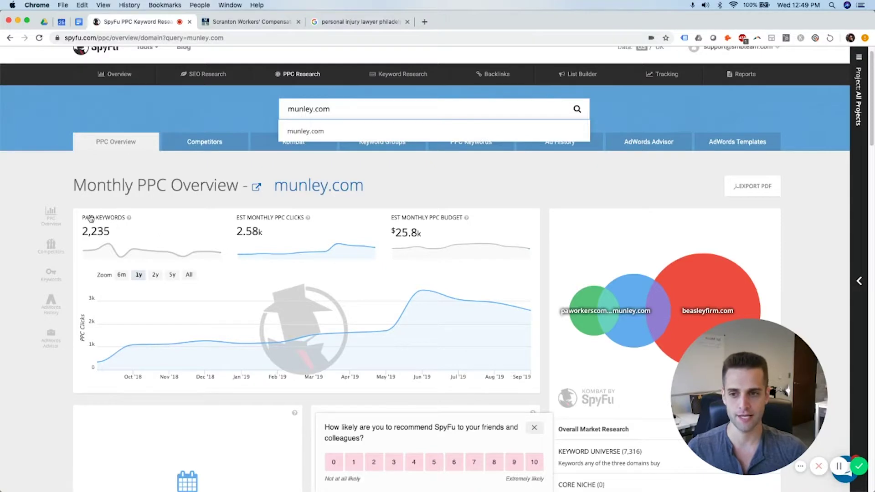
click(96, 231)
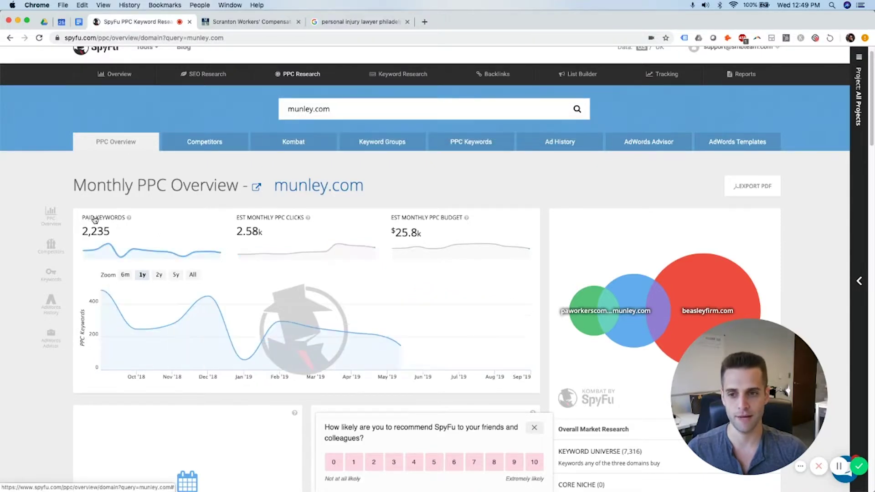
click(265, 237)
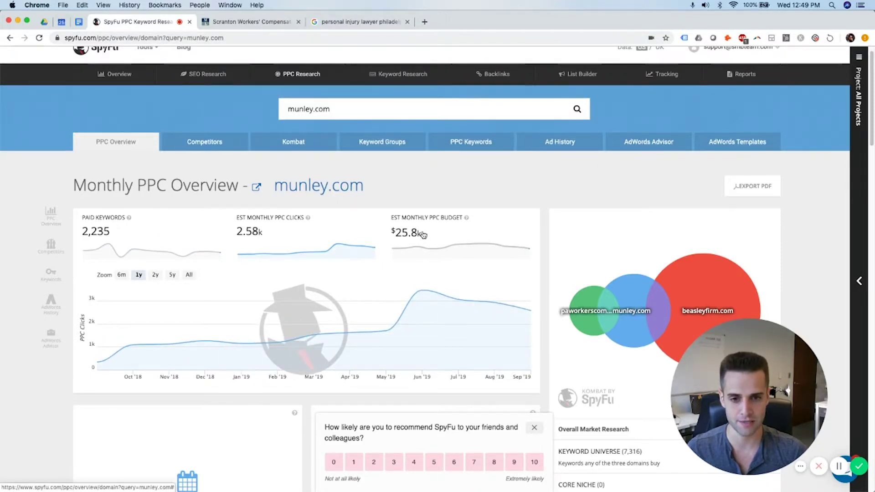
click(445, 243)
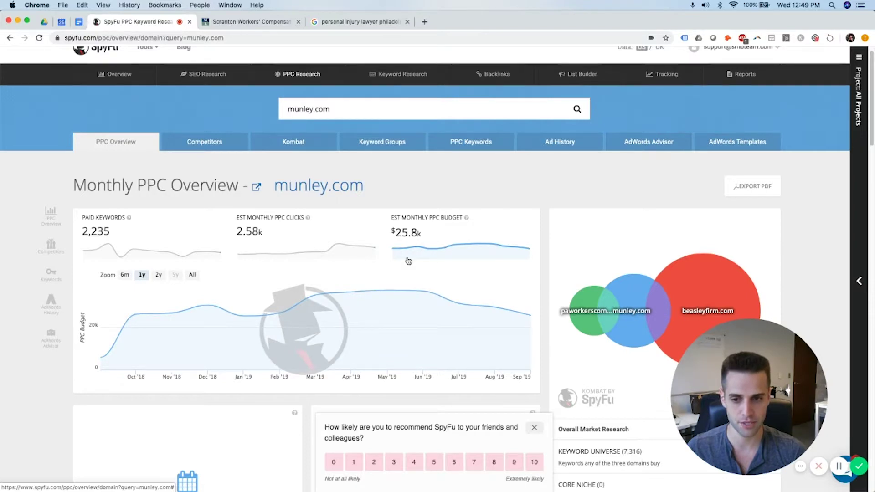
click(159, 275)
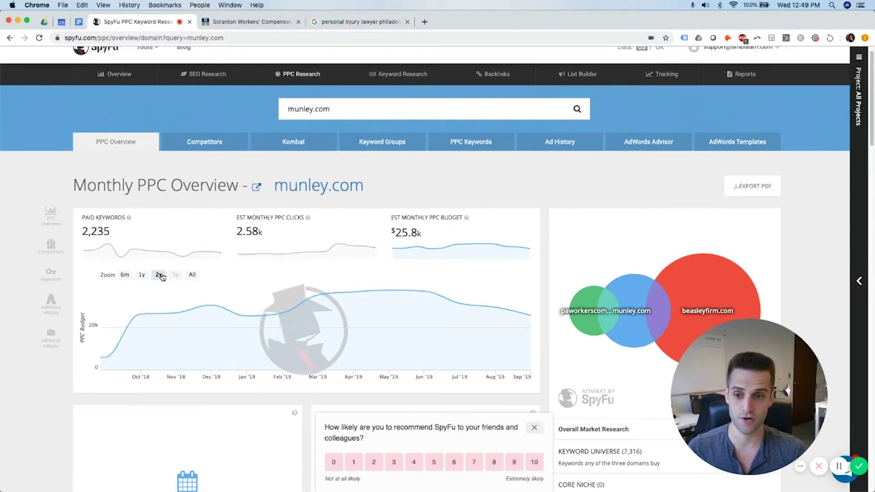
click(192, 275)
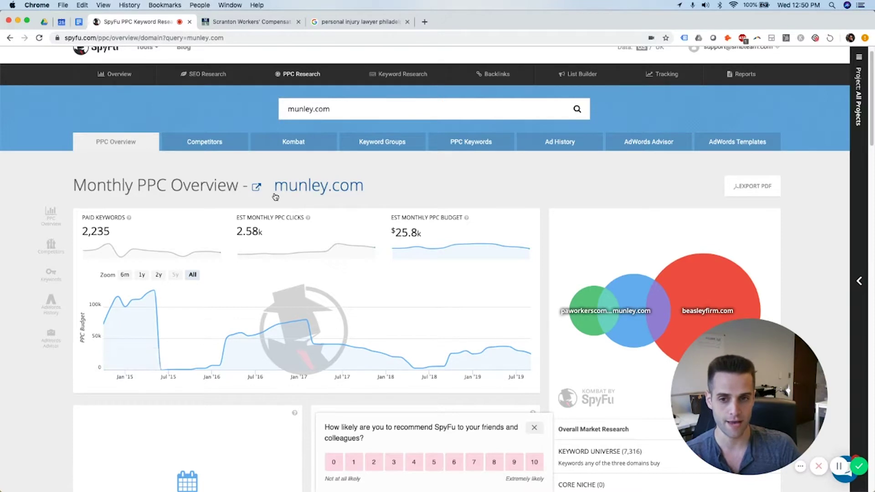
drag(350, 186, 277, 189)
click(392, 196)
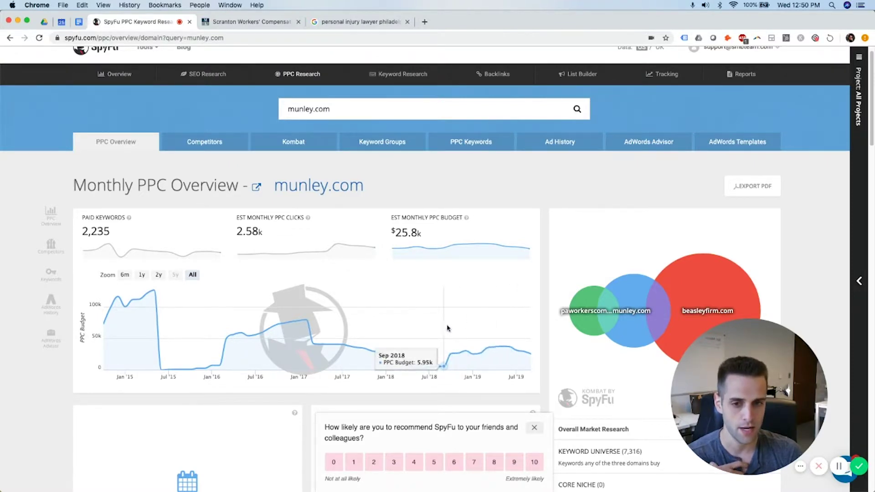
scroll(403, 315, down, 2)
scroll(347, 319, up, 3)
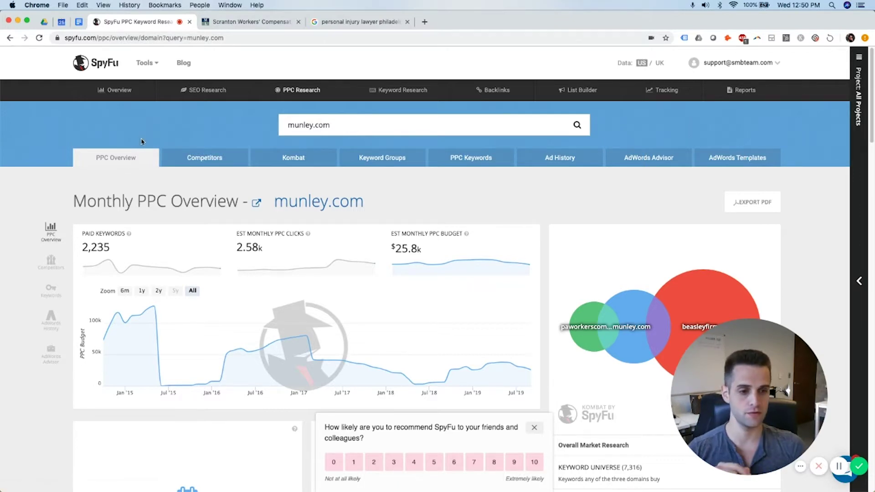
- Open munley.com's Top Ad Competitors page and close the recommendation survey
click(224, 160)
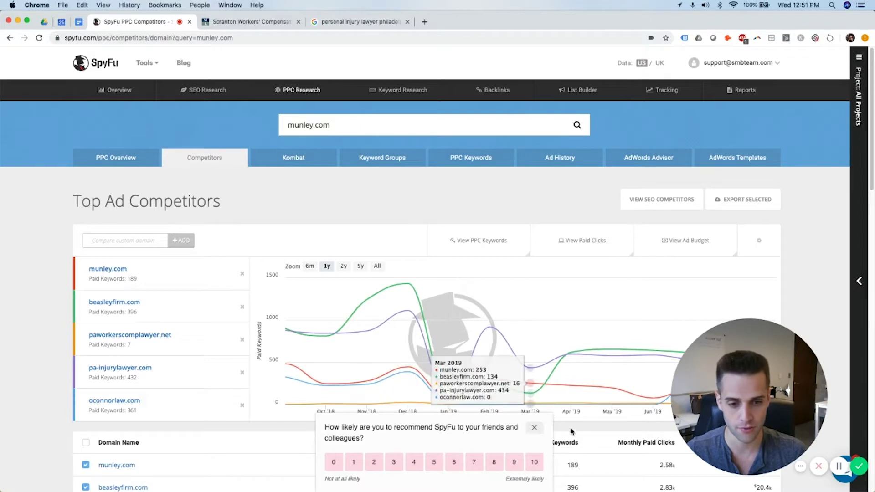
click(534, 427)
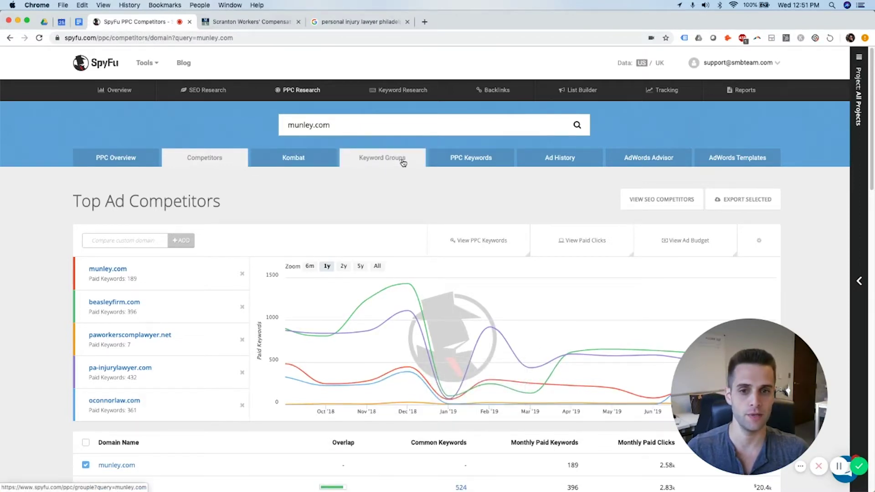
- Review munley.com's PPC Keywords list, open the site from the first row, then return to SpyFu
click(480, 163)
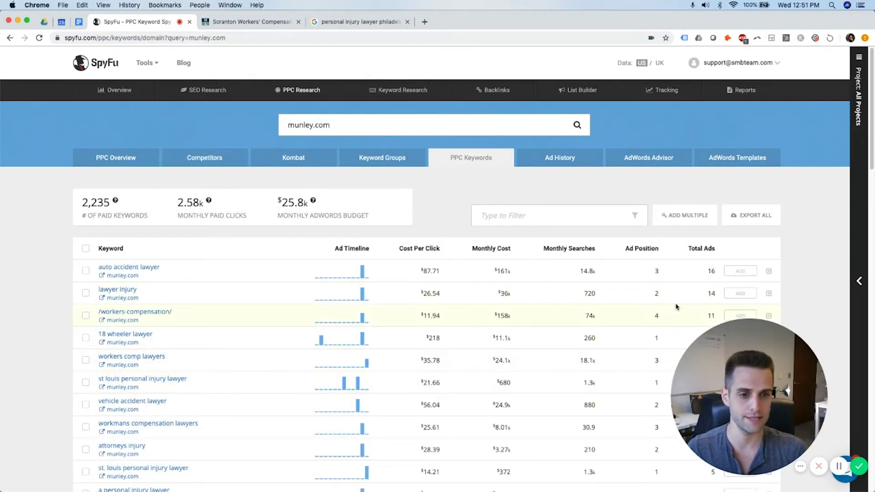
scroll(677, 307, down, 2)
scroll(663, 291, down, 1)
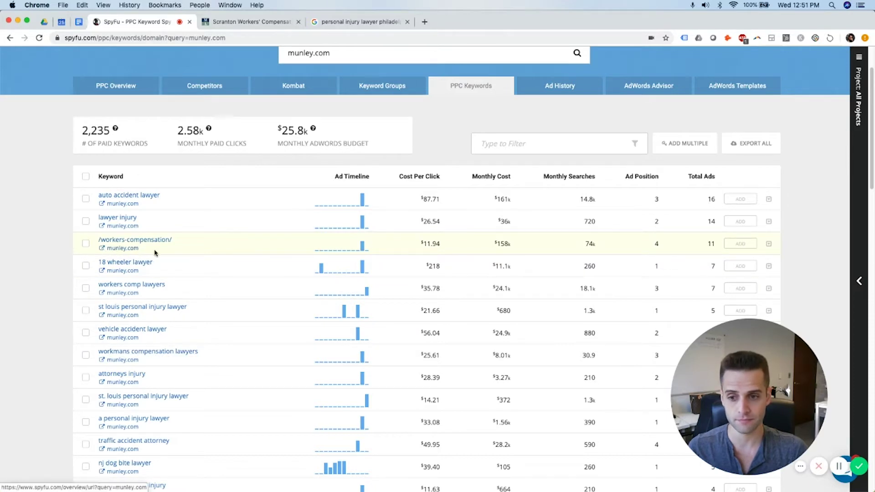
scroll(182, 273, down, 5)
scroll(183, 274, up, 2)
scroll(184, 274, up, 4)
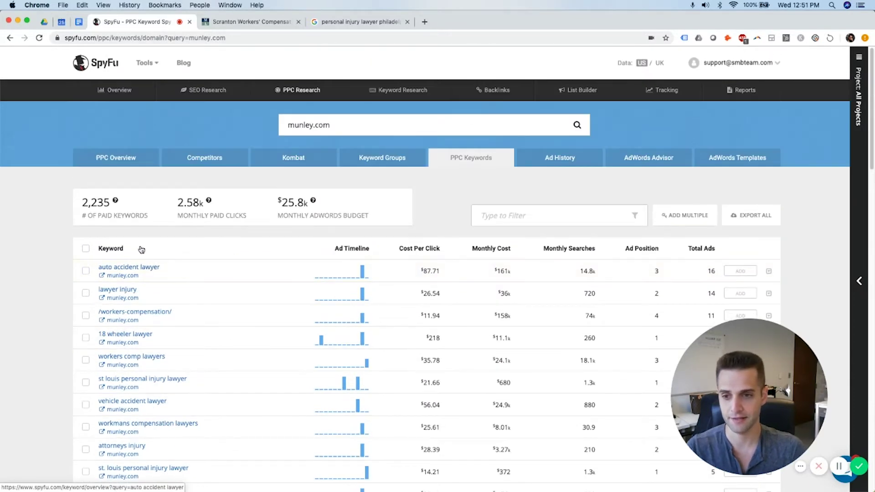
click(103, 276)
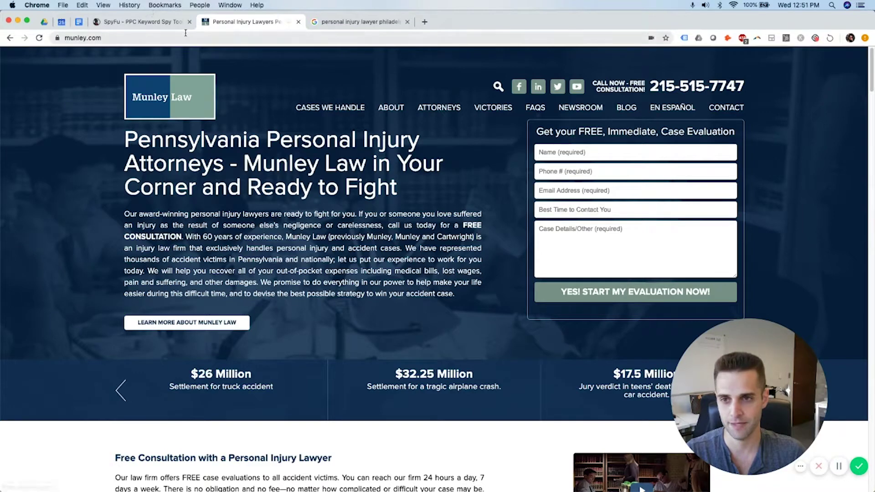
click(151, 27)
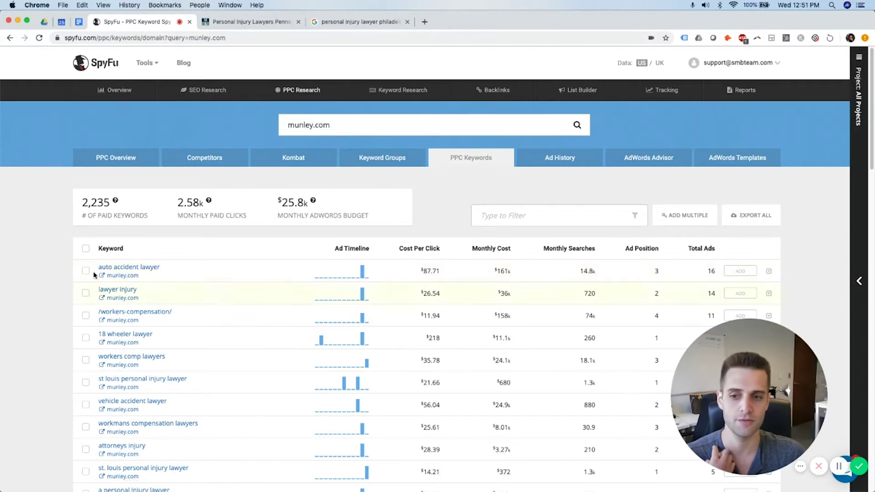
mouse_move(287, 220)
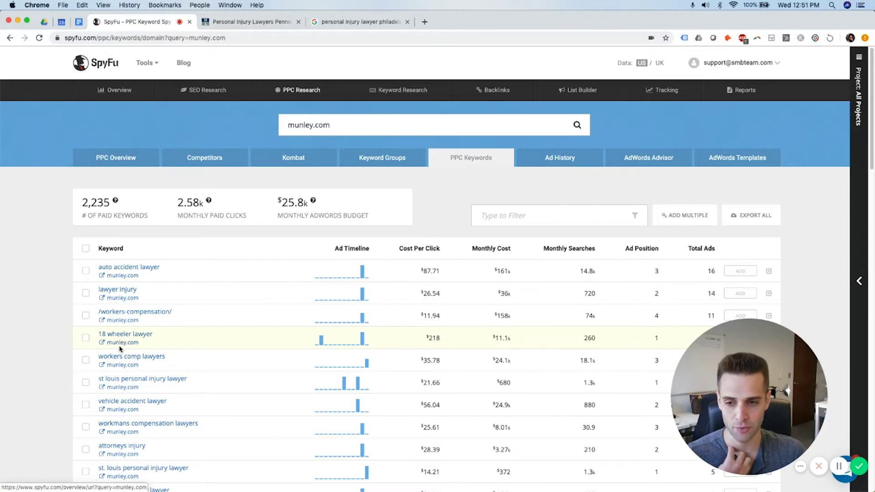
scroll(176, 381, down, 3)
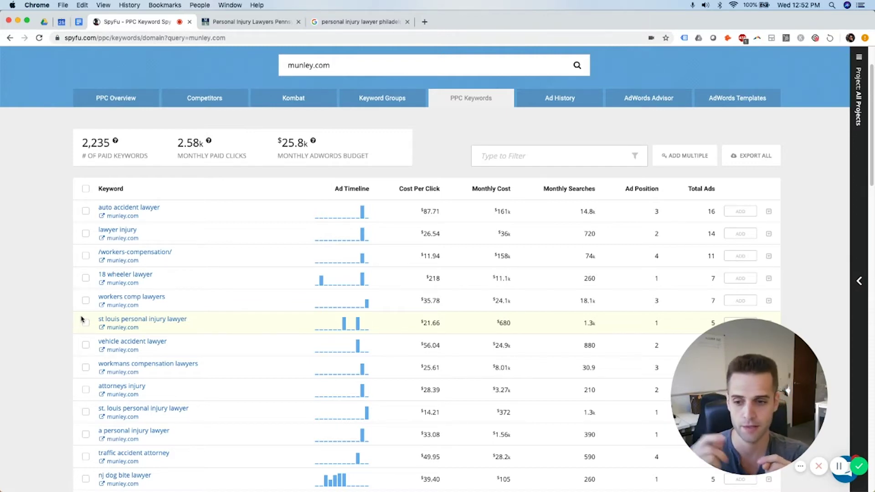
scroll(263, 338, down, 2)
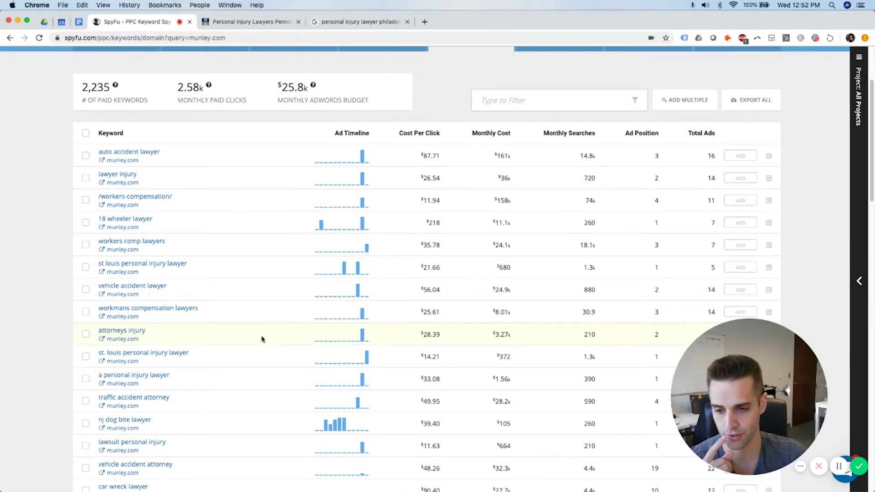
scroll(282, 363, down, 7)
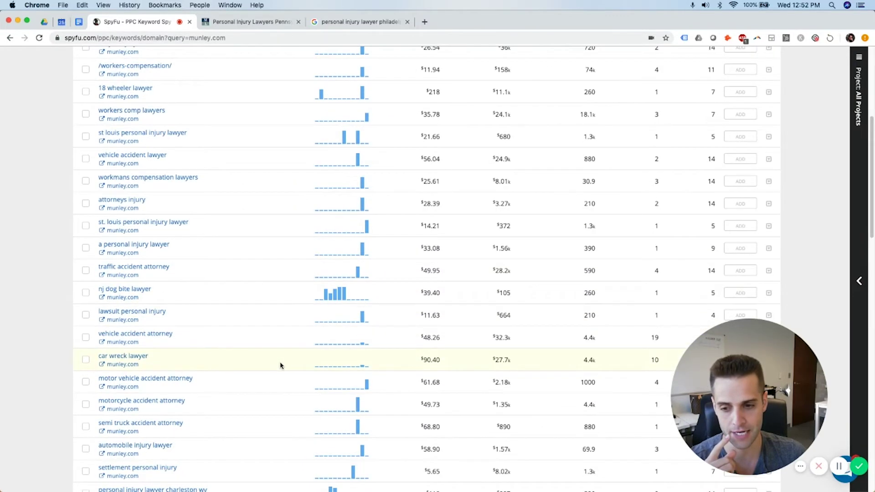
scroll(280, 366, down, 2)
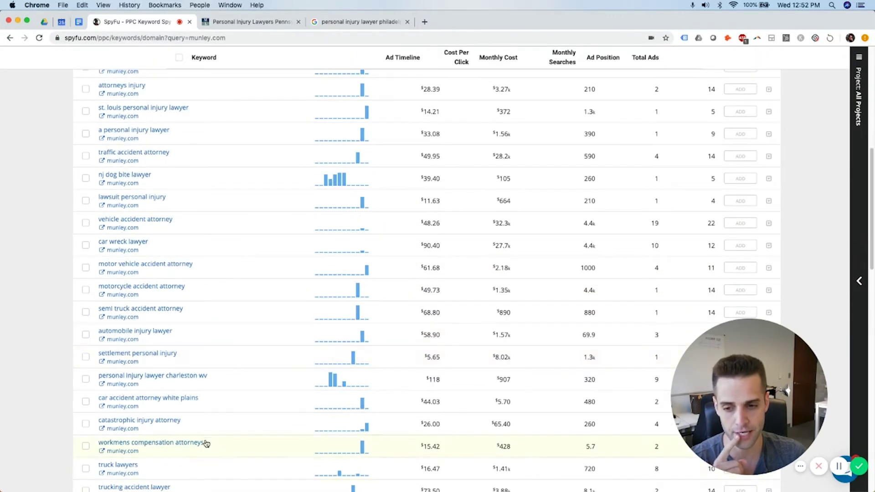
scroll(209, 442, down, 6)
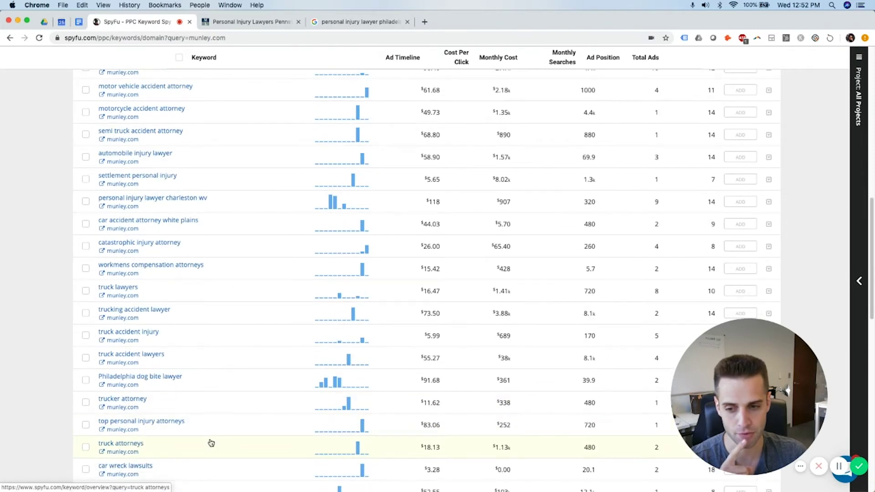
scroll(211, 445, down, 12)
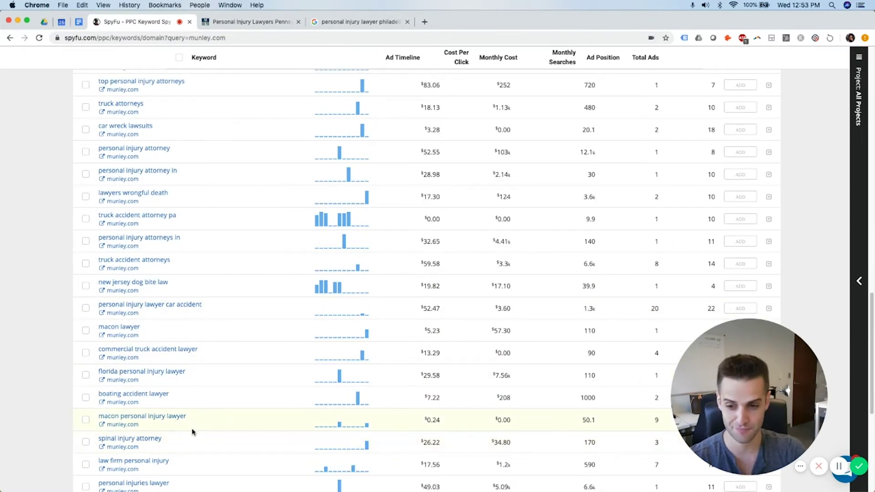
scroll(203, 377, up, 20)
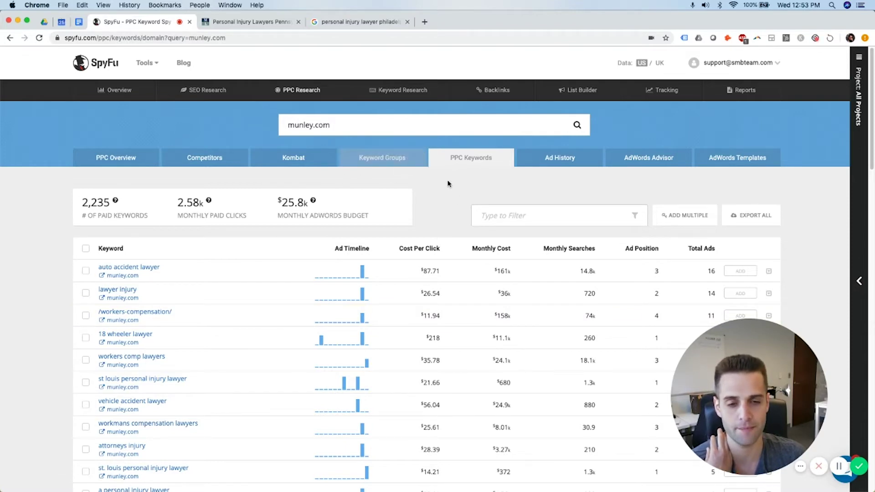
scroll(246, 344, down, 20)
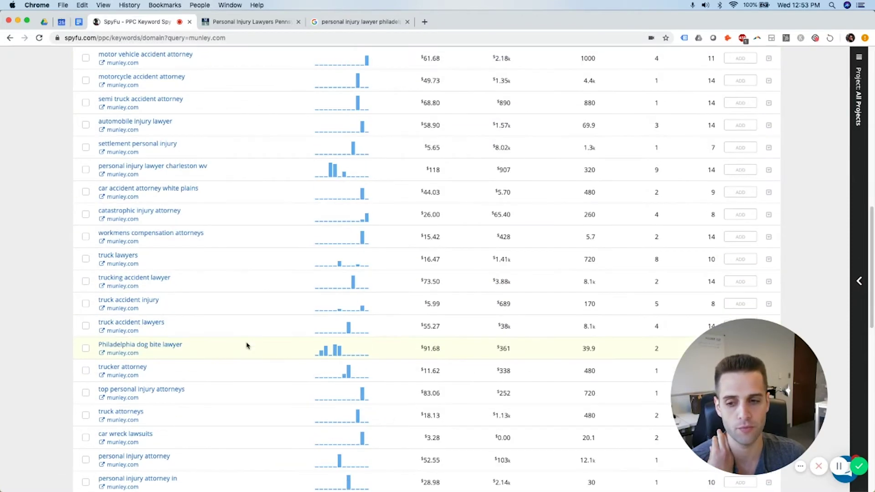
scroll(248, 340, up, 20)
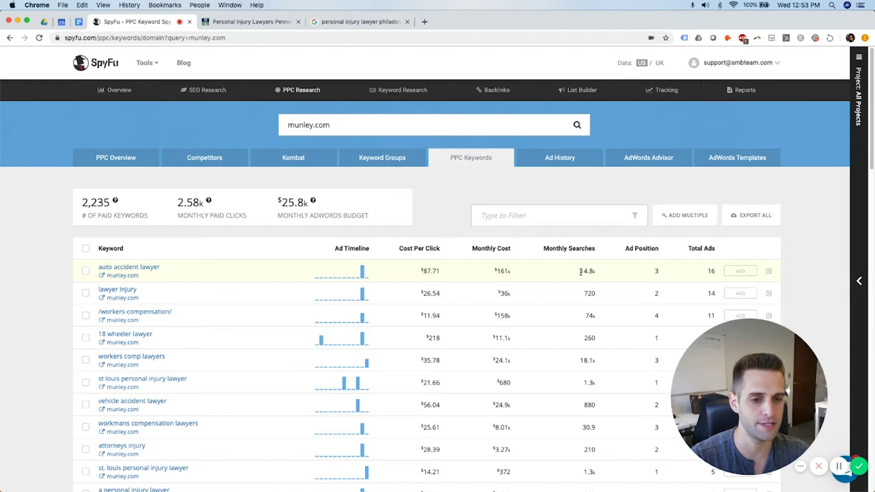
drag(579, 272, 597, 276)
click(598, 274)
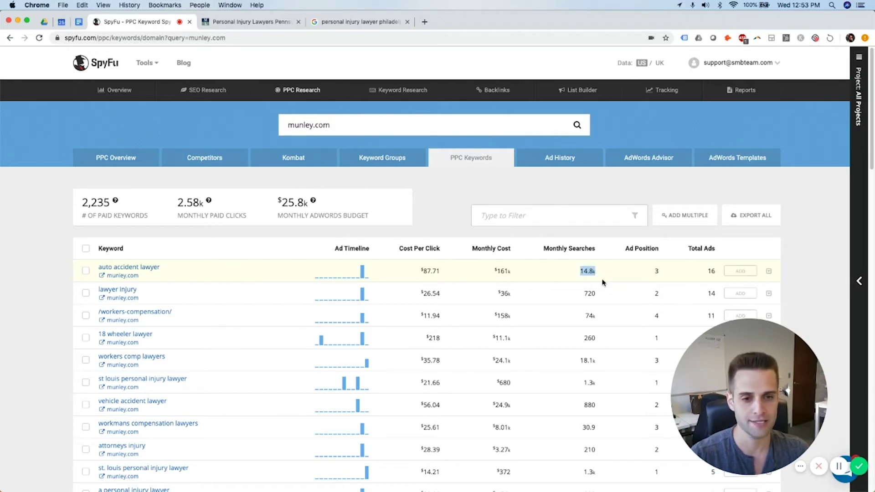
click(602, 276)
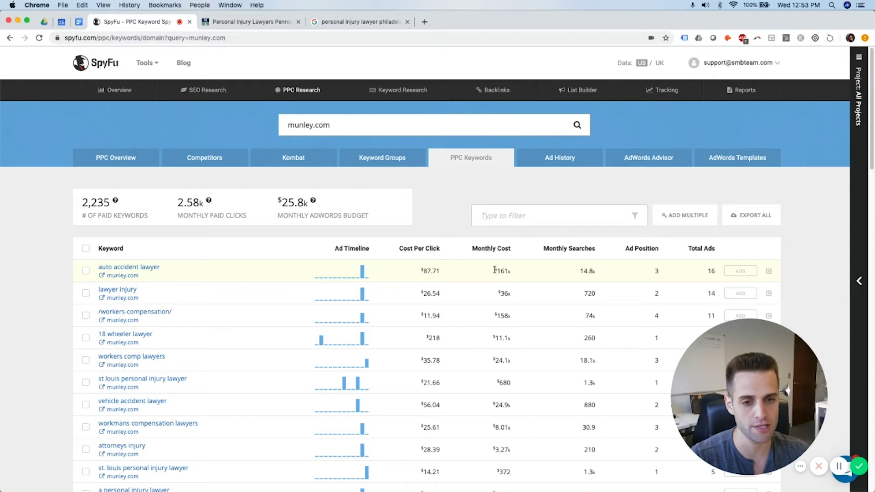
drag(494, 271, 518, 272)
click(519, 273)
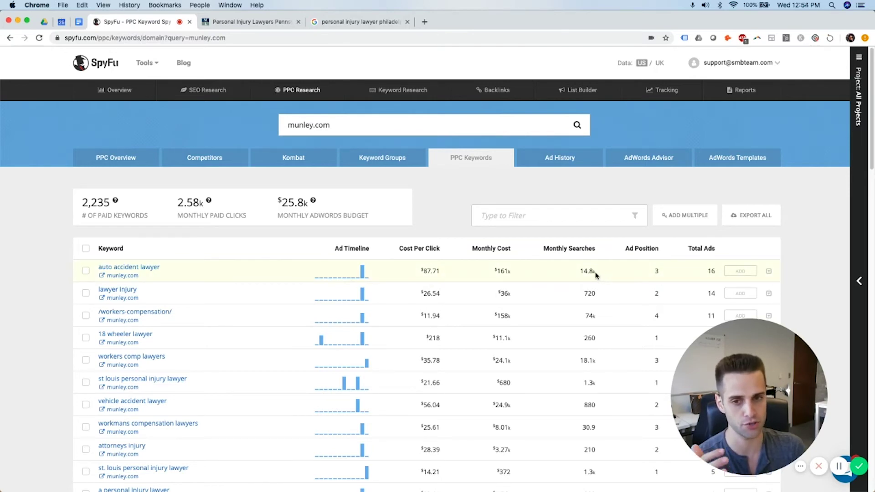
scroll(187, 311, down, 1)
scroll(187, 311, down, 15)
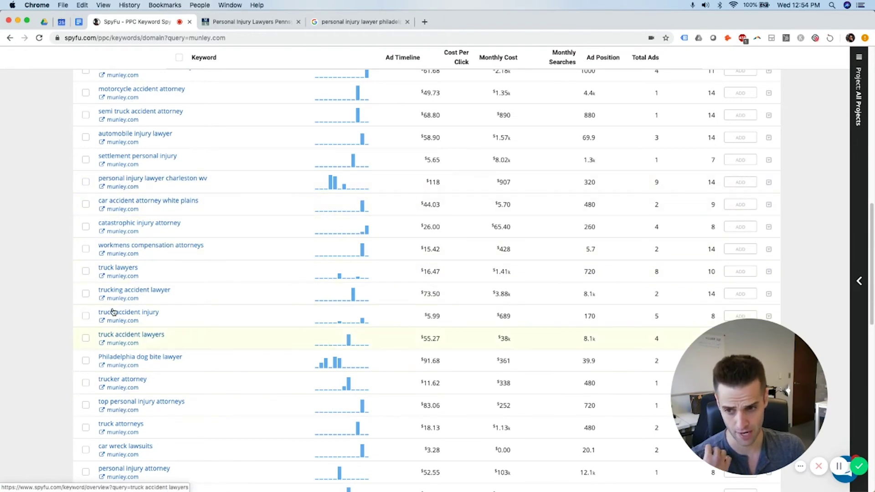
scroll(163, 319, down, 5)
scroll(162, 322, down, 5)
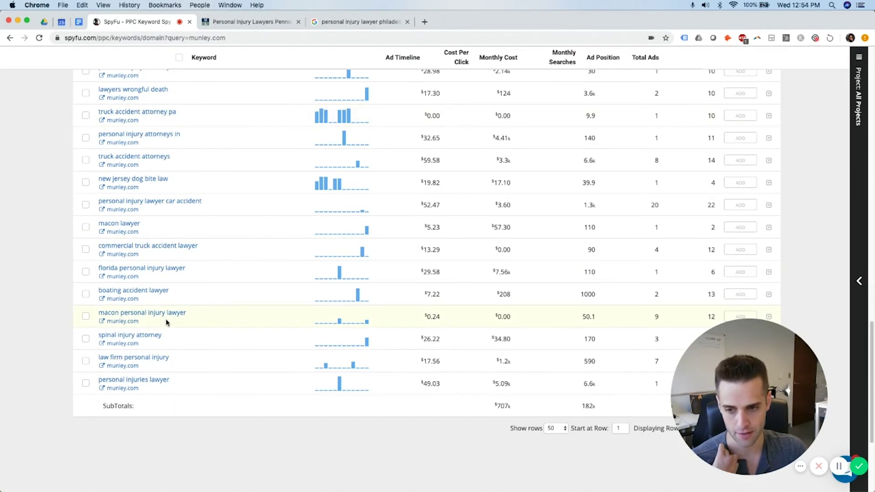
scroll(168, 324, up, 20)
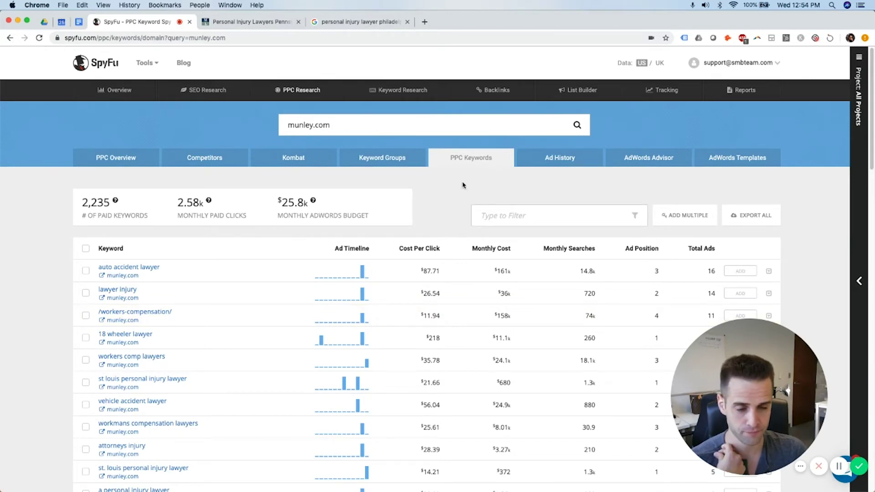
click(216, 89)
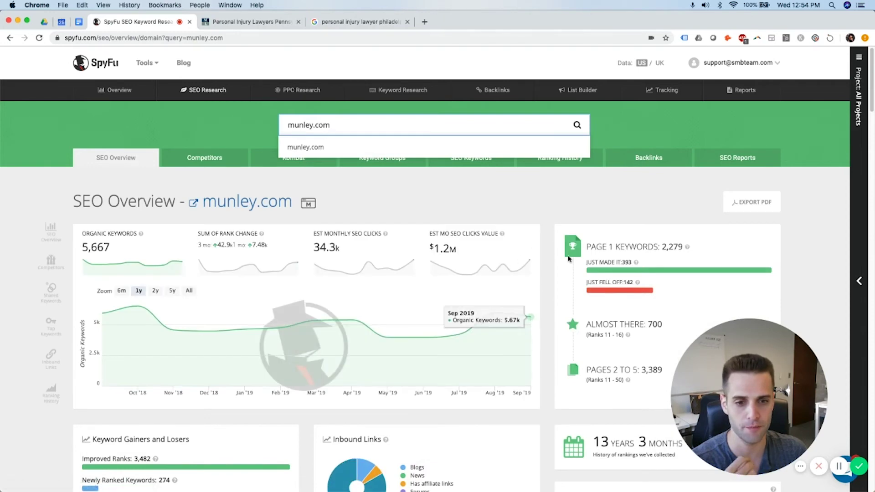
- Reopen munley.com's Monthly Domain Overview showing 5,667 organic and 2,235 paid keywords
click(127, 90)
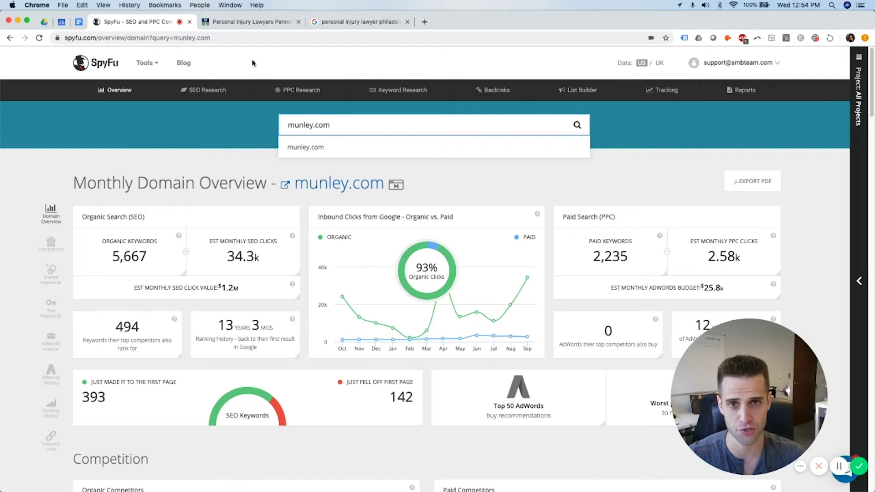
click(282, 60)
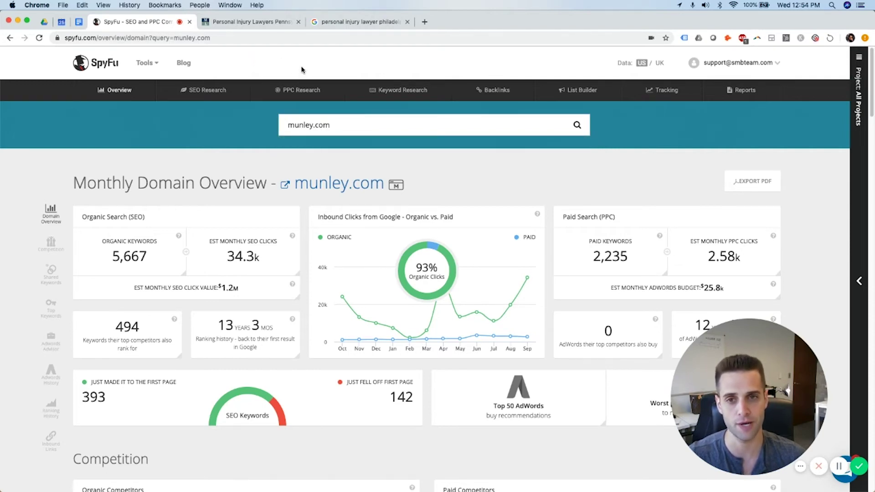